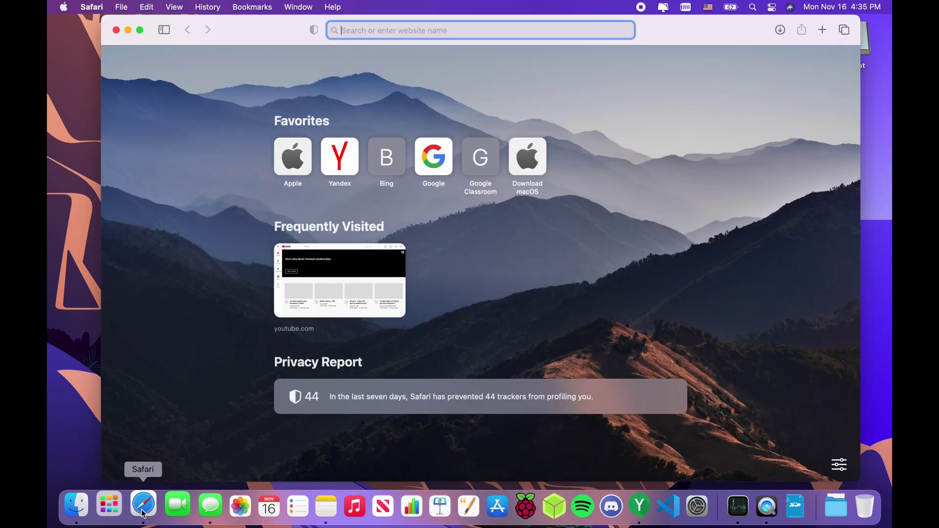
Step: Go to konstakang.com, open the Raspberry Pi 4 device page and dismiss the ad
text(konstakang.com)
key(Return)
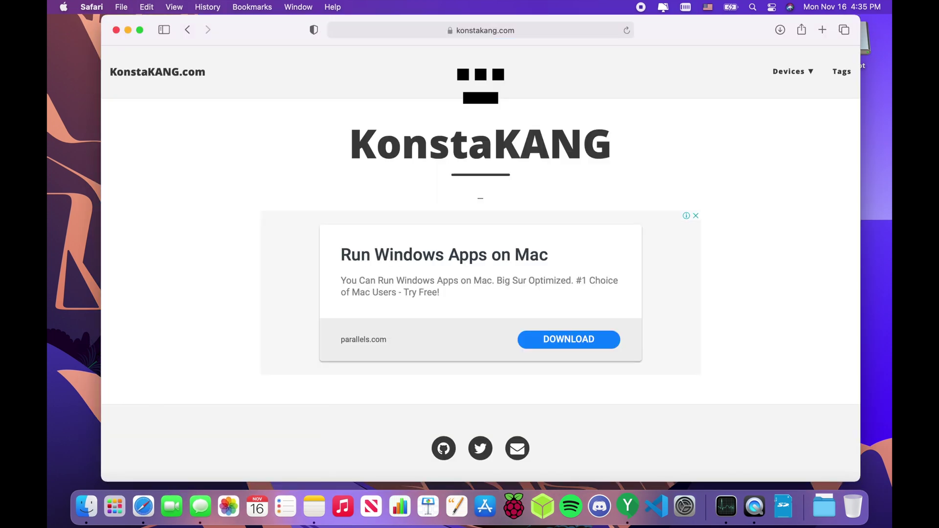
mouse_move(793, 69)
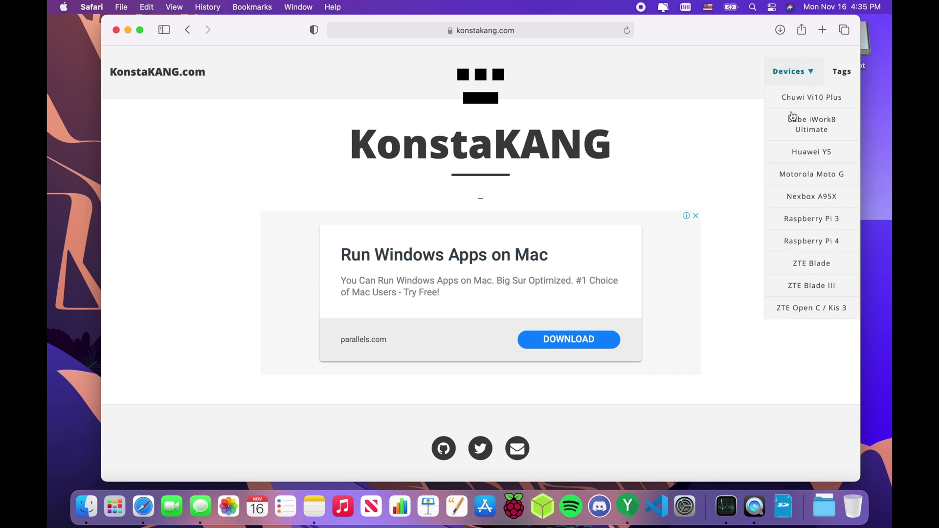
click(785, 239)
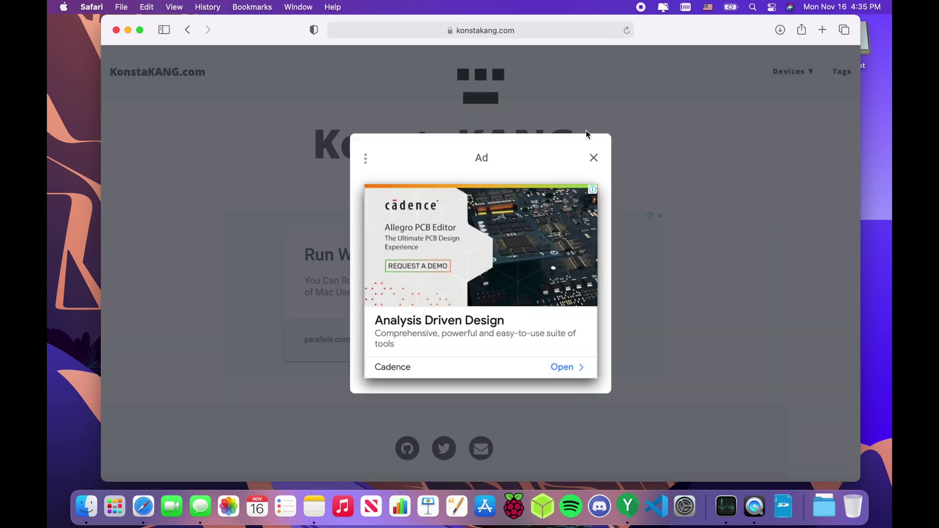
click(594, 157)
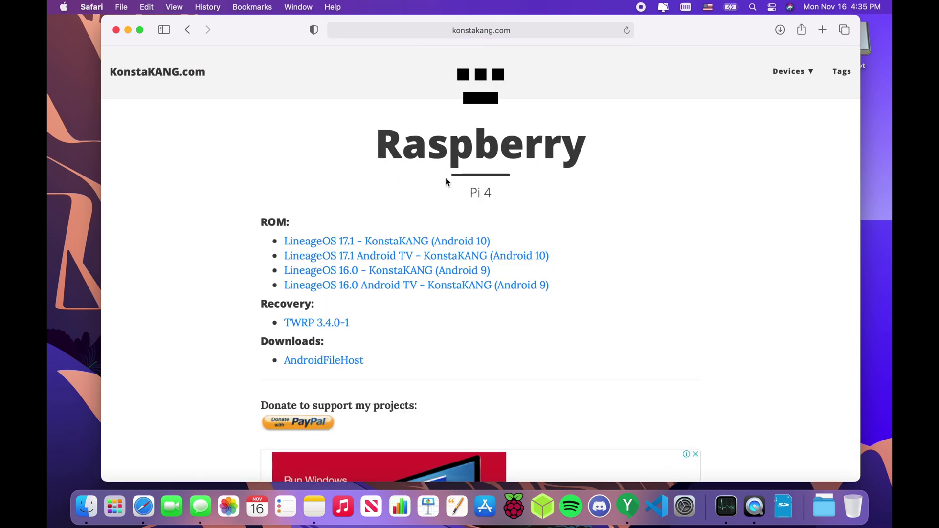
Step: Open the 'LineageOS 17.1 - KonstaKANG (Android 10)' build page
click(418, 244)
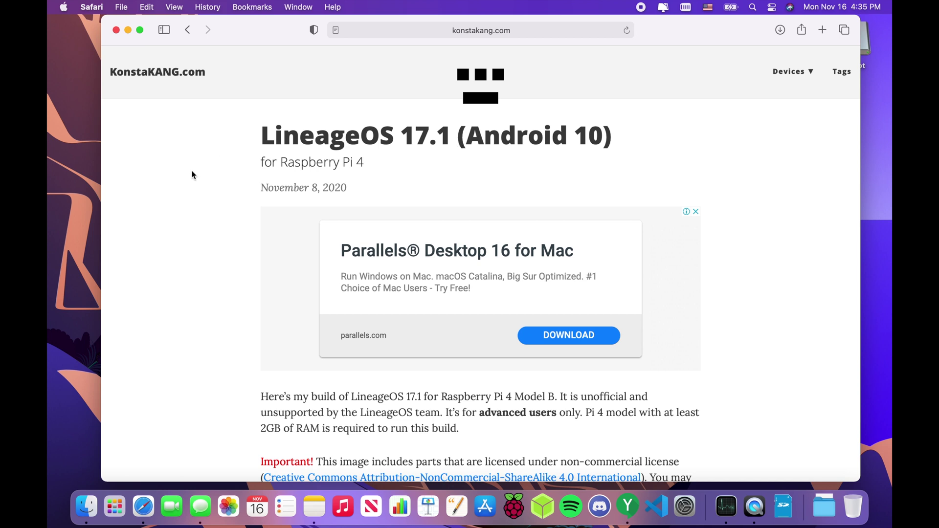
drag(260, 186, 285, 190)
click(284, 191)
Step: Scroll through the features down to the FAQ and highlight the USB boot answer
scroll(520, 417, down, 12)
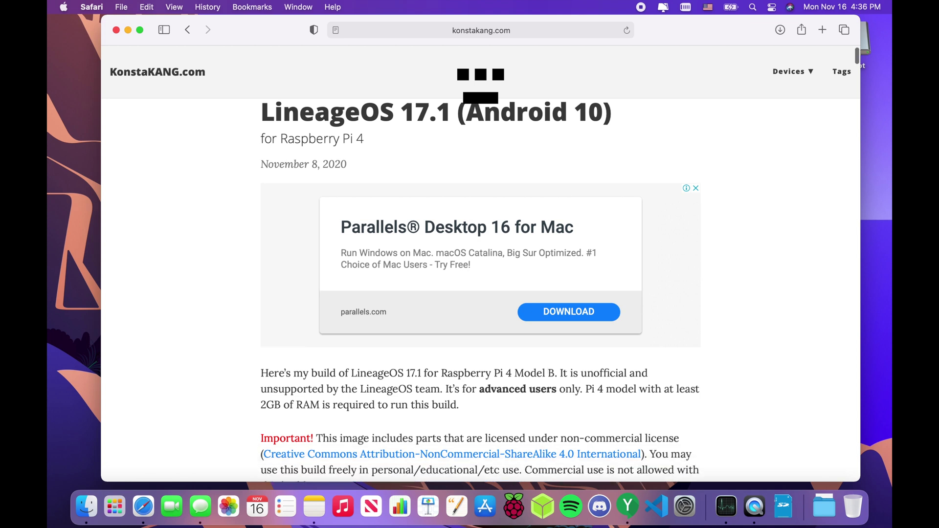
scroll(480, 279, down, 3)
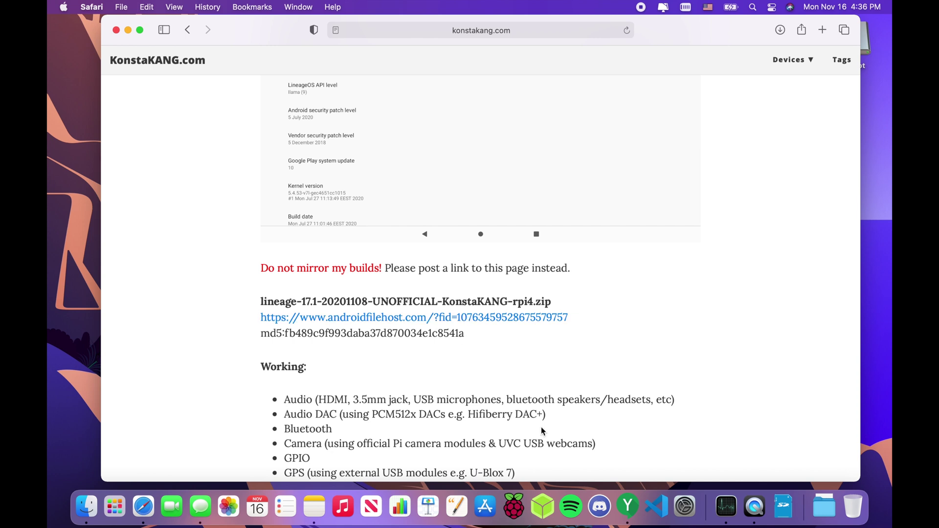
scroll(542, 431, down, 6)
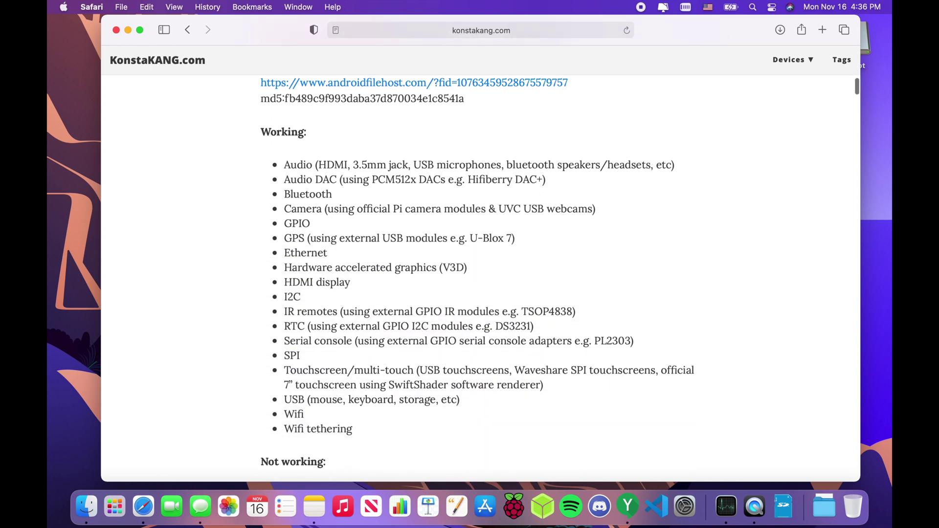
scroll(481, 276, down, 11)
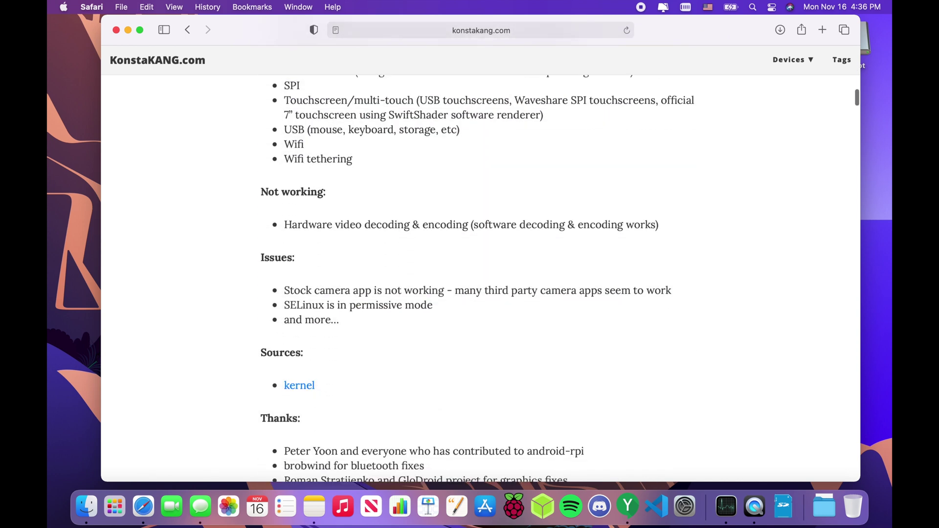
scroll(480, 279, down, 12)
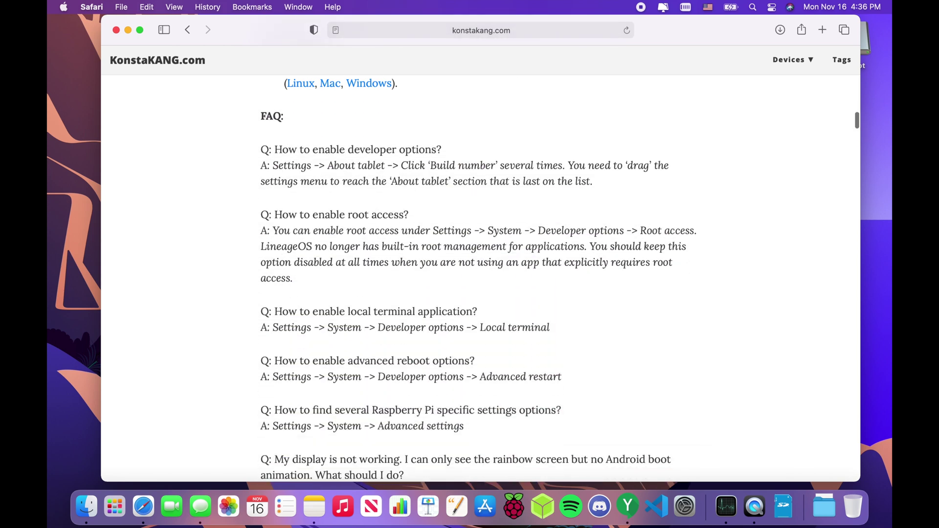
scroll(480, 279, down, 8)
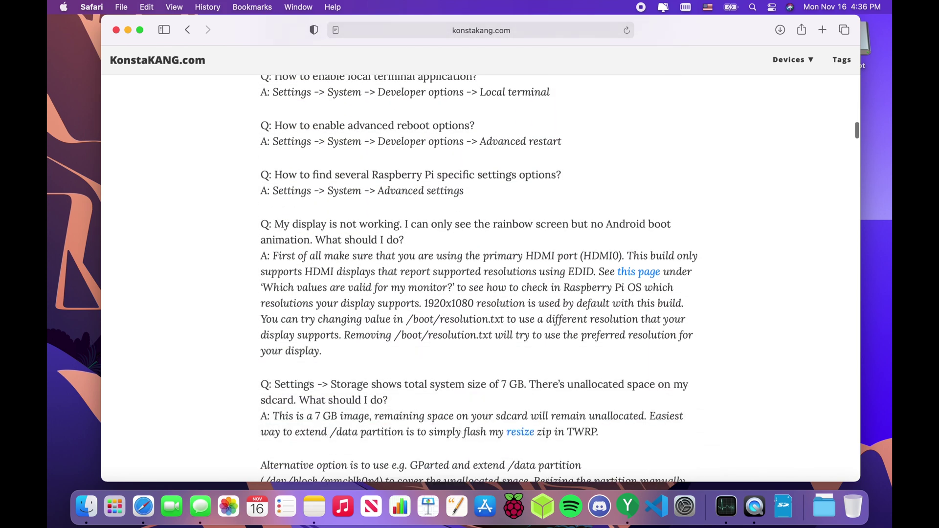
scroll(479, 279, down, 13)
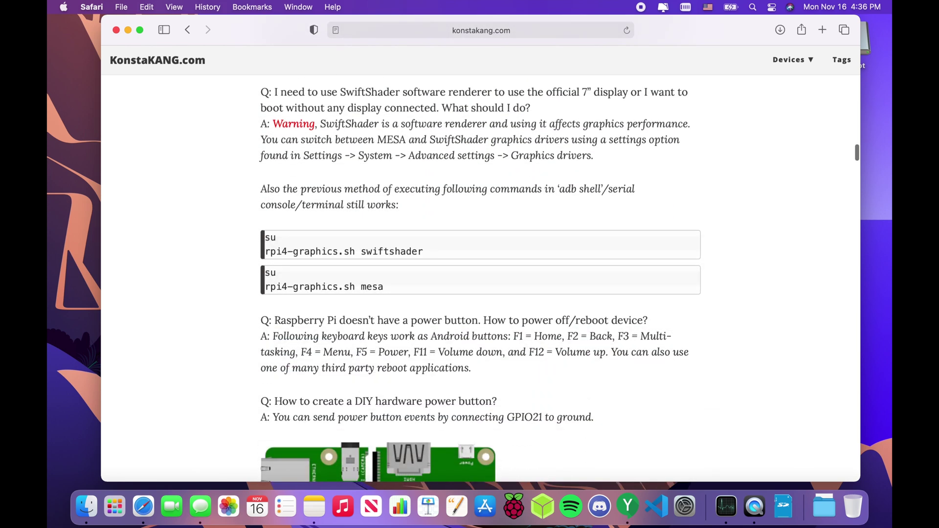
scroll(479, 279, down, 14)
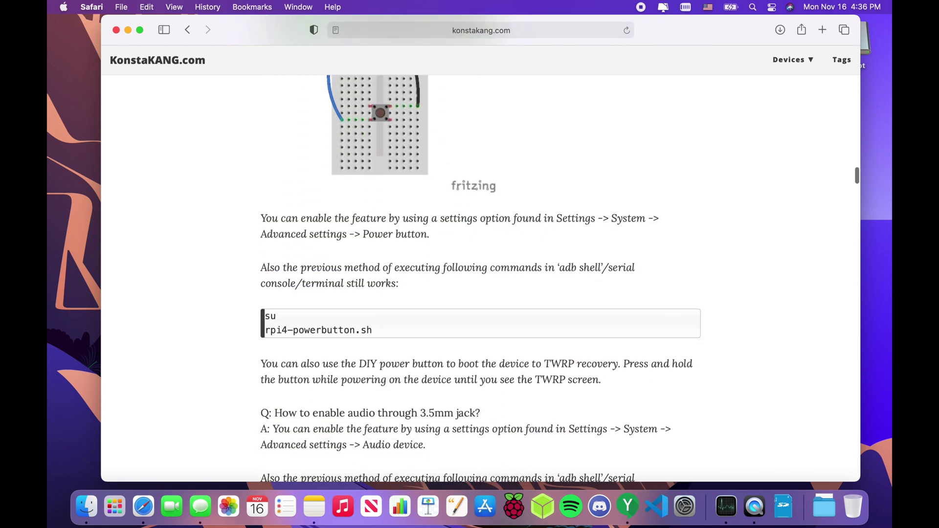
scroll(480, 279, down, 12)
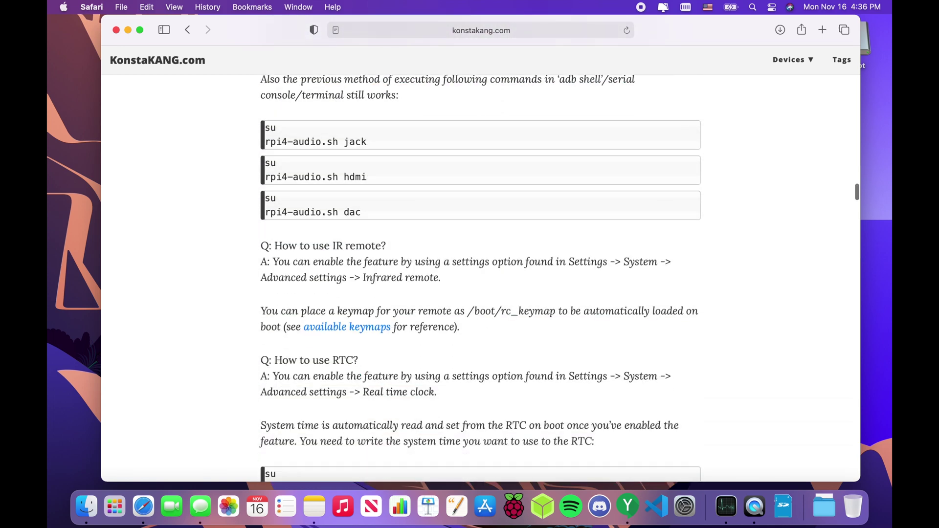
scroll(479, 278, down, 4)
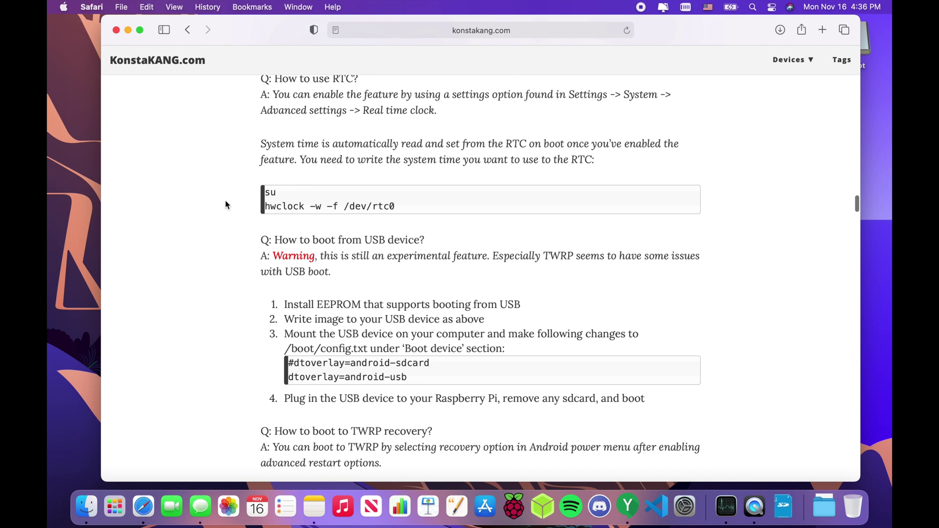
drag(262, 235, 314, 287)
Step: Scroll back up to the lineage-17.1-20201108-UNOFFICIAL-KonstaKANG-rpi4.zip download link
click(313, 288)
scroll(433, 314, up, 10)
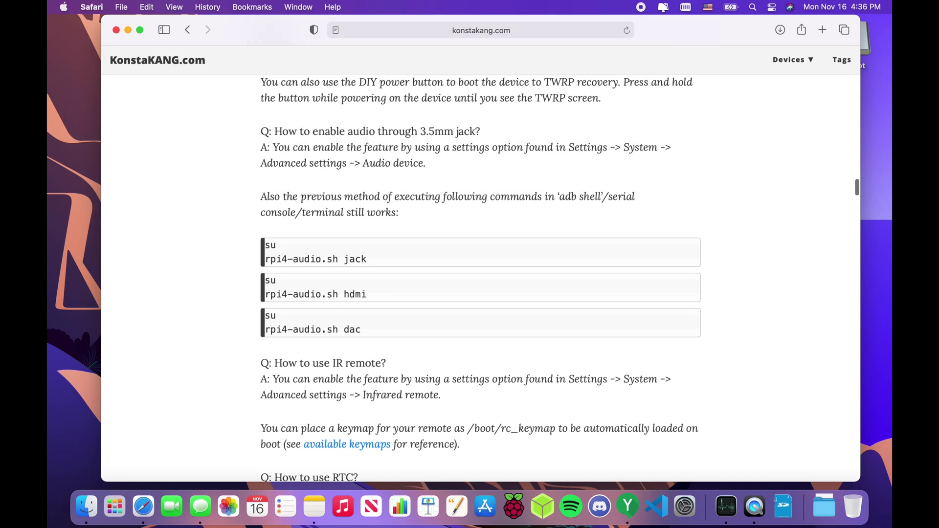
scroll(480, 279, up, 12)
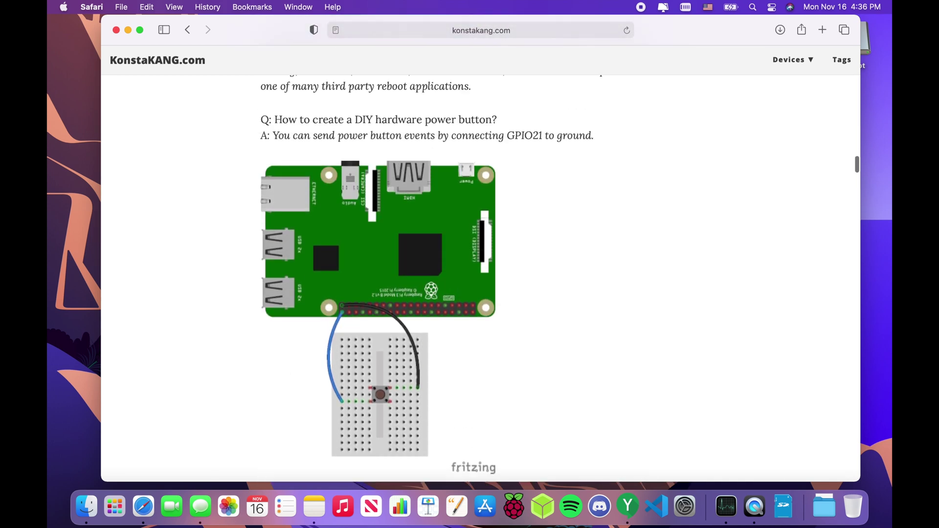
scroll(479, 279, up, 12)
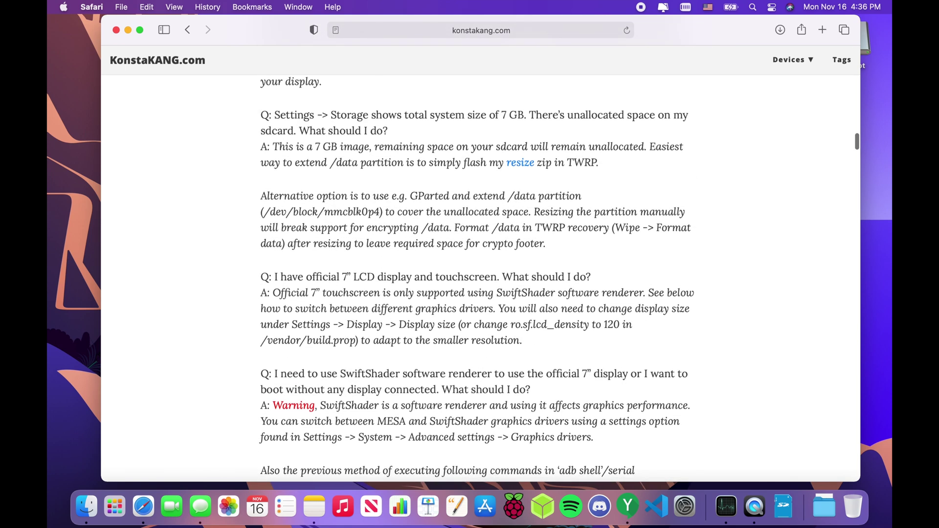
scroll(479, 279, up, 11)
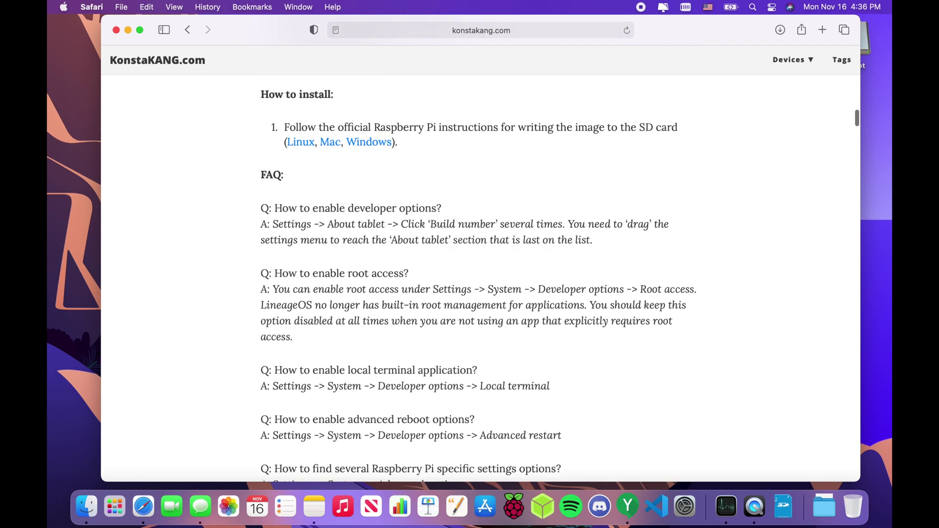
scroll(479, 279, up, 11)
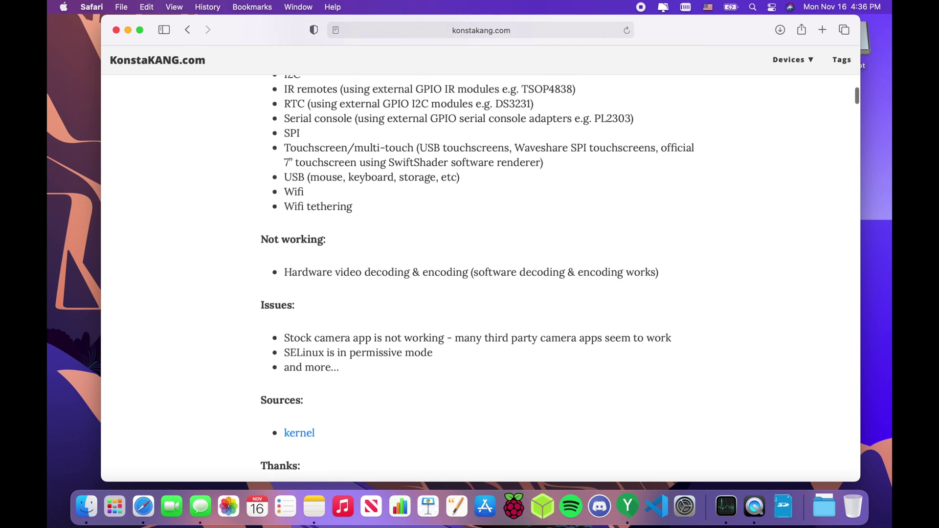
scroll(479, 279, up, 8)
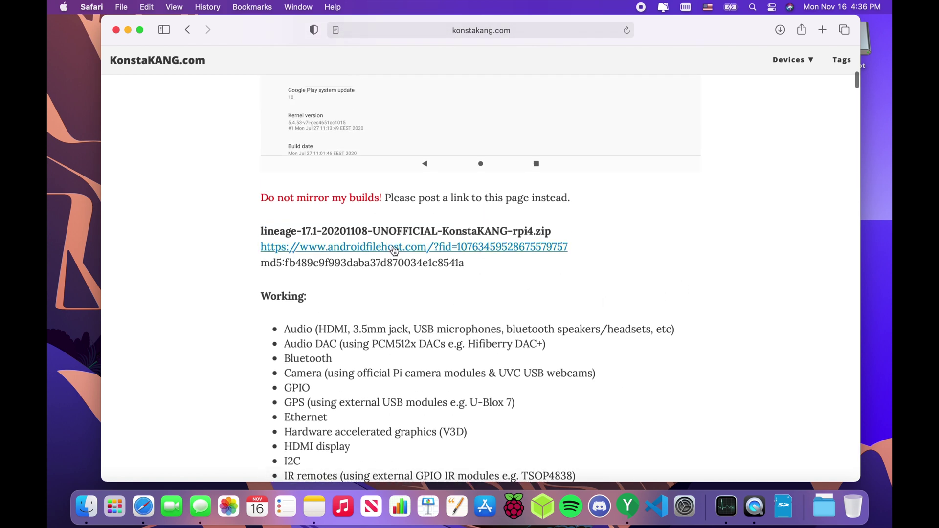
Step: Download the lineage-17.1 rpi4 zip from the Germany primary mirror and verify it in Downloads
click(377, 248)
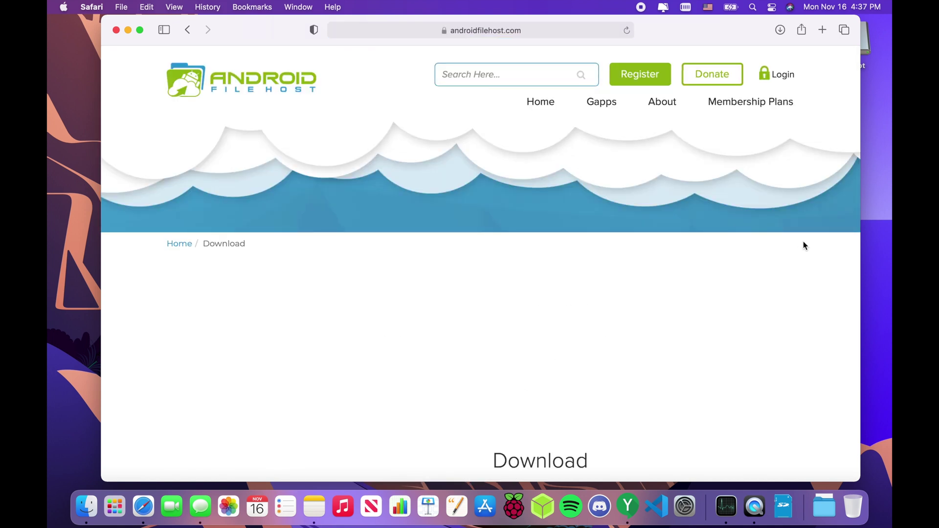
scroll(804, 242, down, 3)
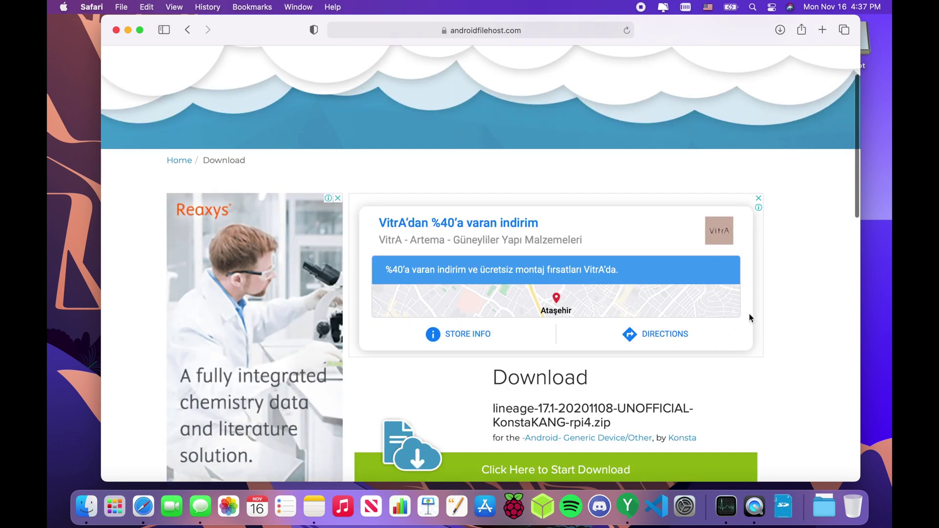
click(658, 471)
scroll(753, 386, down, 1)
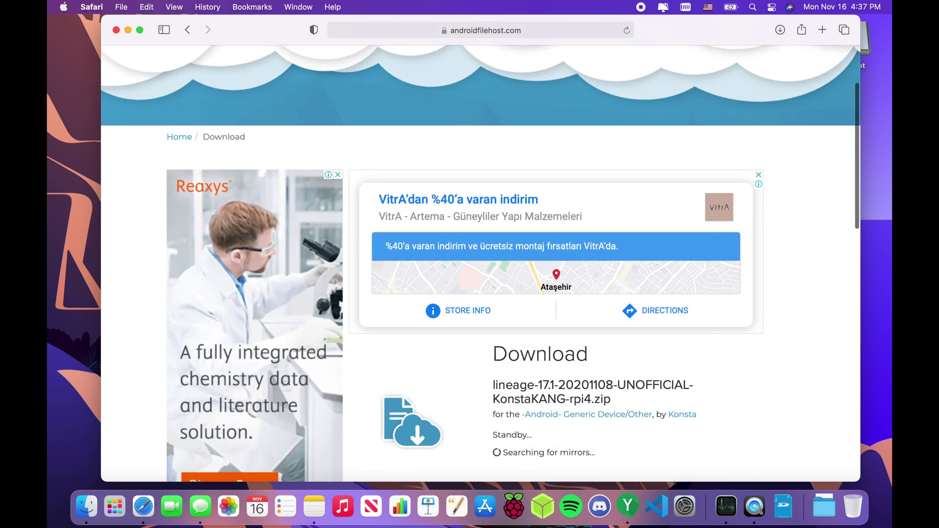
scroll(663, 353, down, 7)
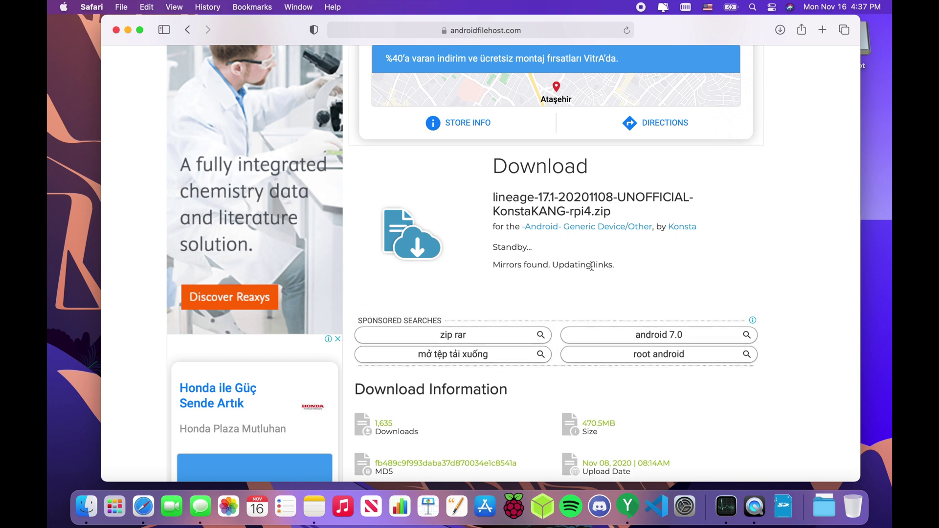
click(559, 315)
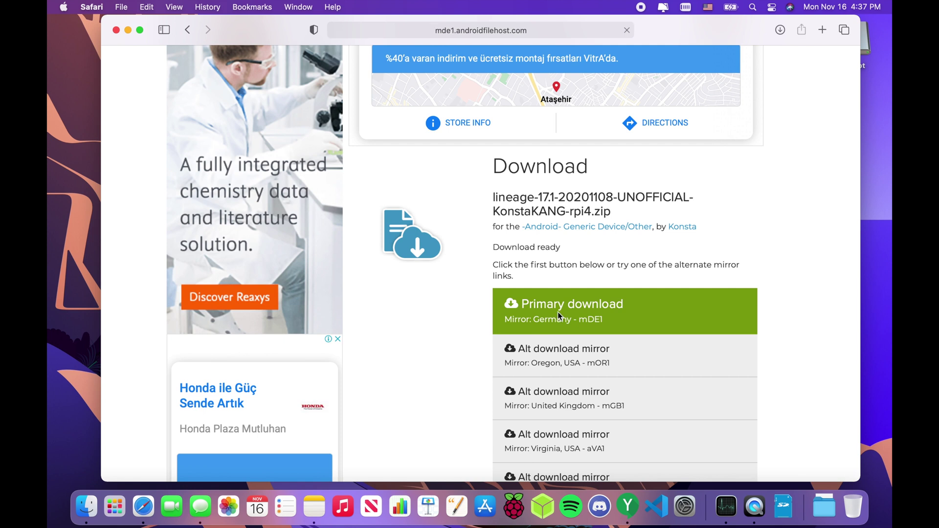
click(832, 505)
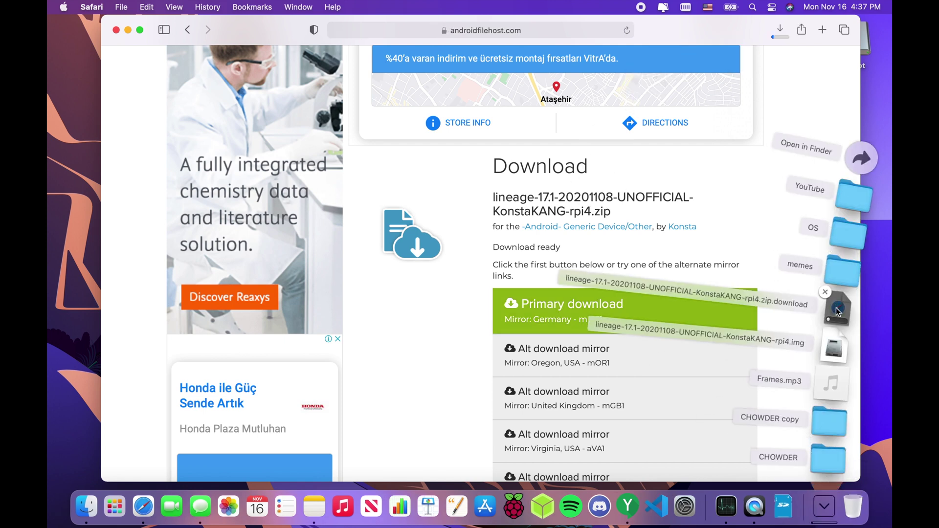
click(732, 160)
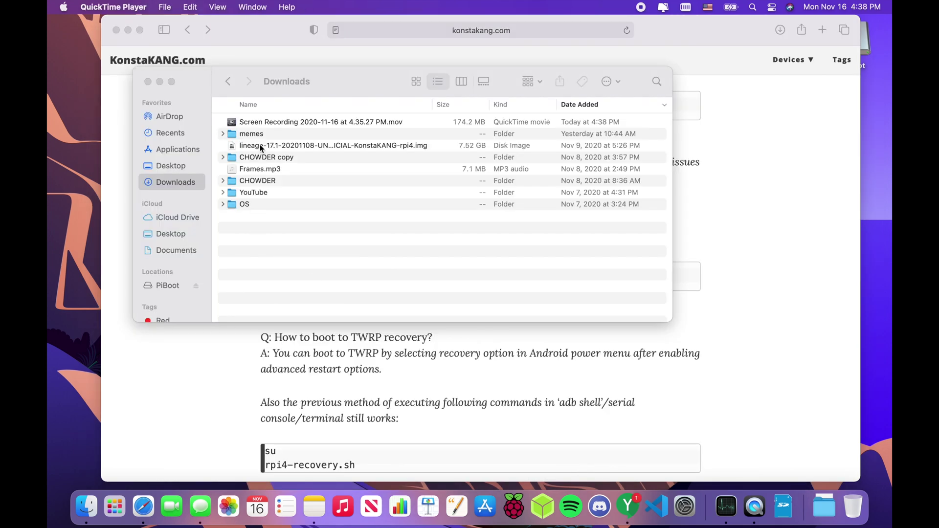
Step: Close the Finder Downloads window and launch balenaEtcher
click(260, 144)
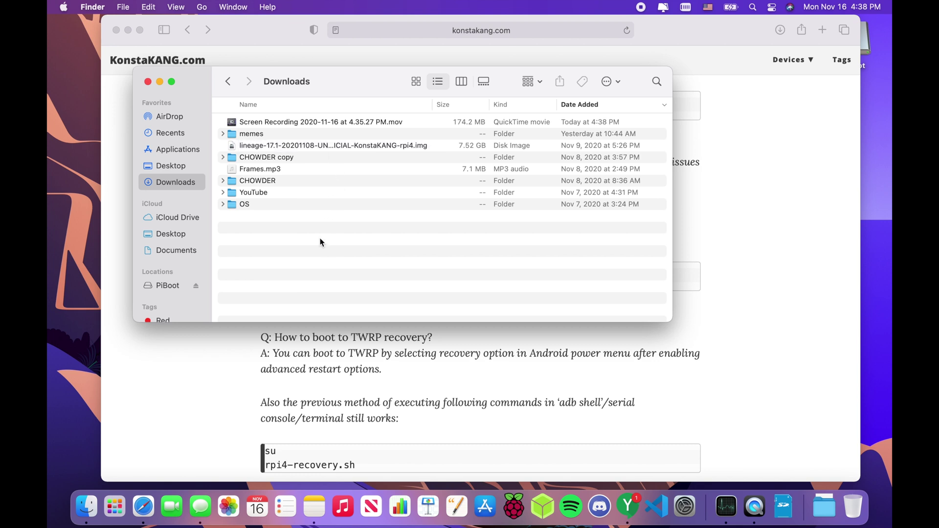
click(147, 81)
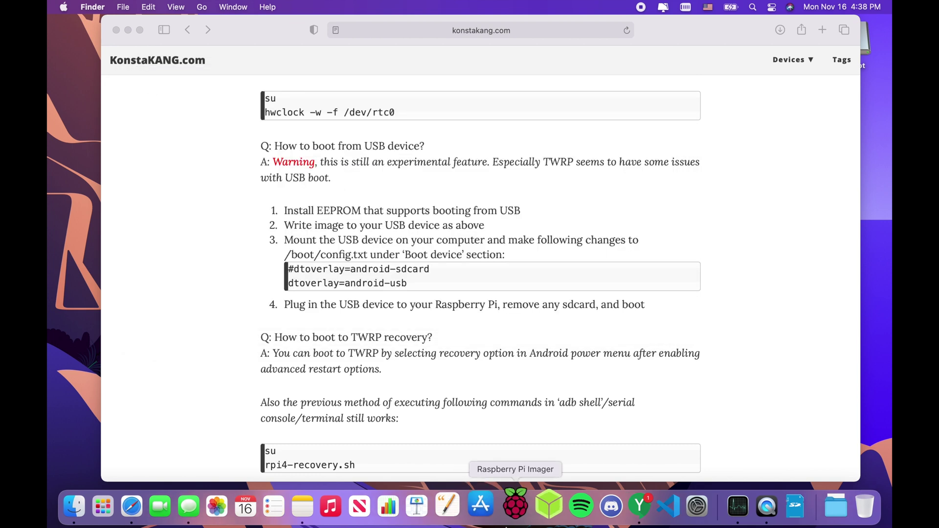
click(538, 514)
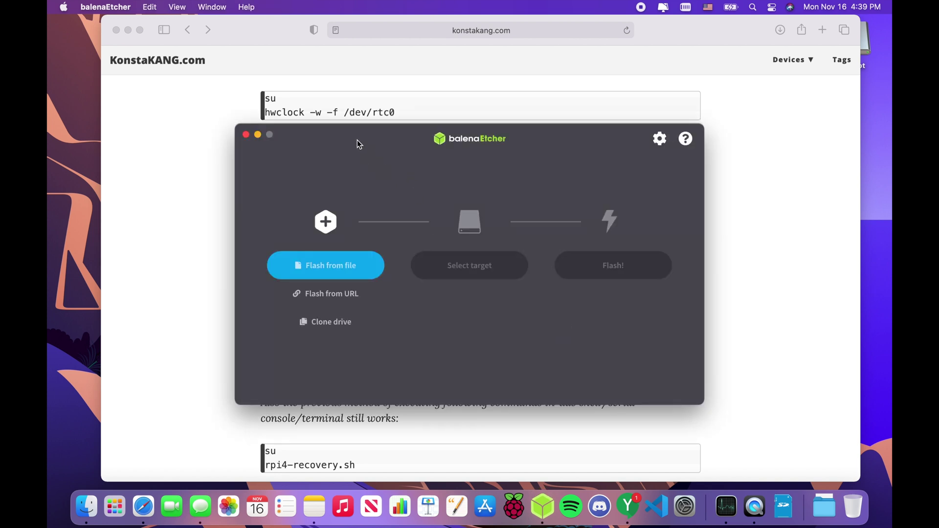
Step: Choose the lineage-17.1 rpi4 .img file as the flash source
drag(357, 137, 380, 86)
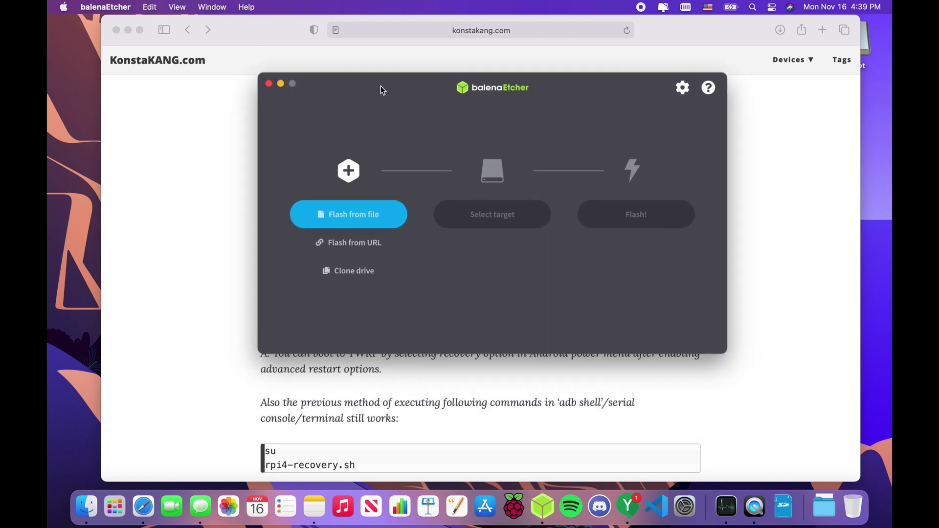
click(366, 217)
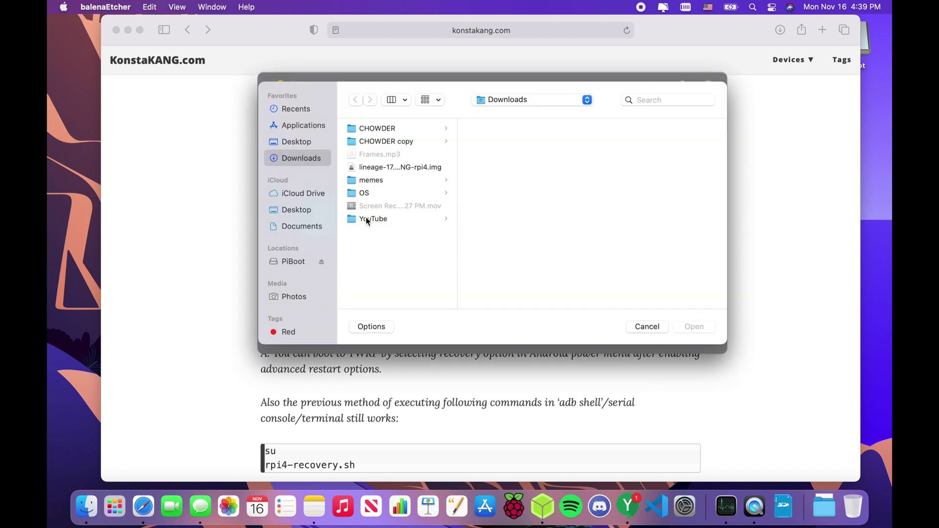
click(372, 167)
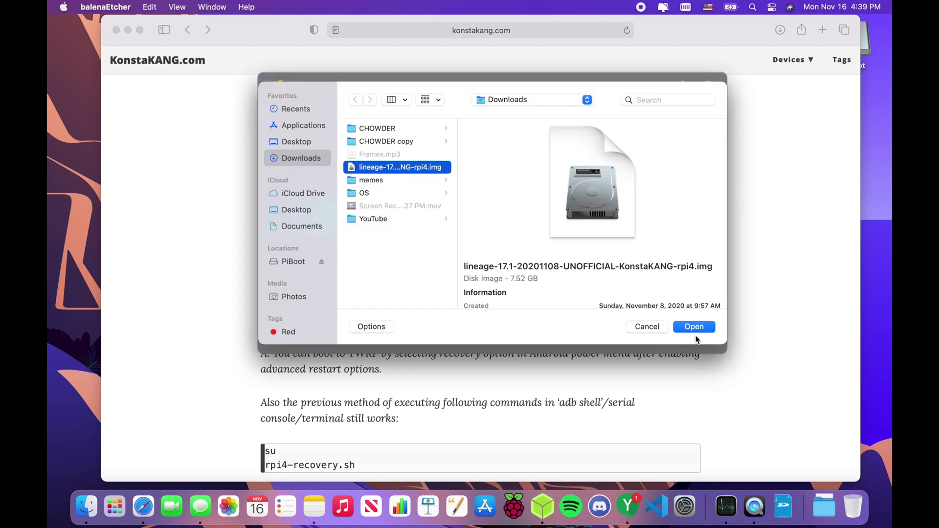
click(695, 326)
Step: Select the SanDisk Ultra USB 3.0 drive as target and start flashing
click(498, 227)
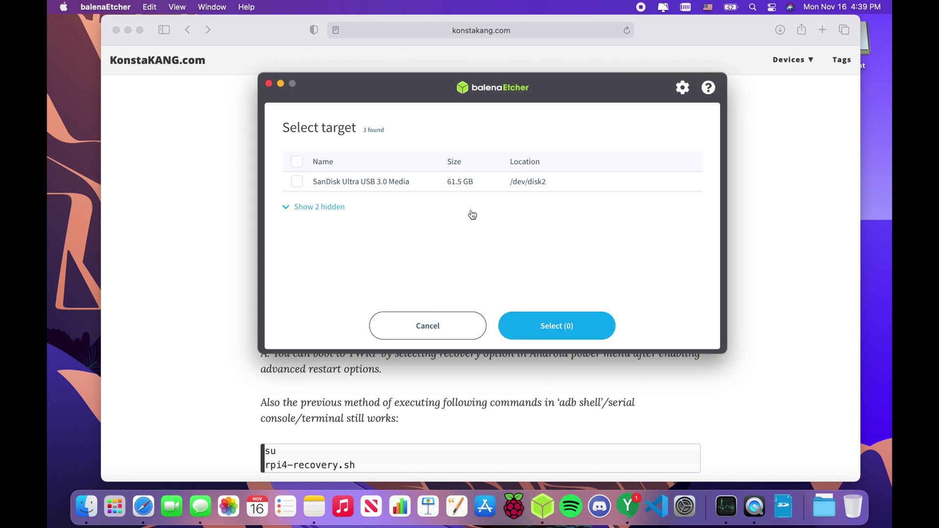
click(424, 182)
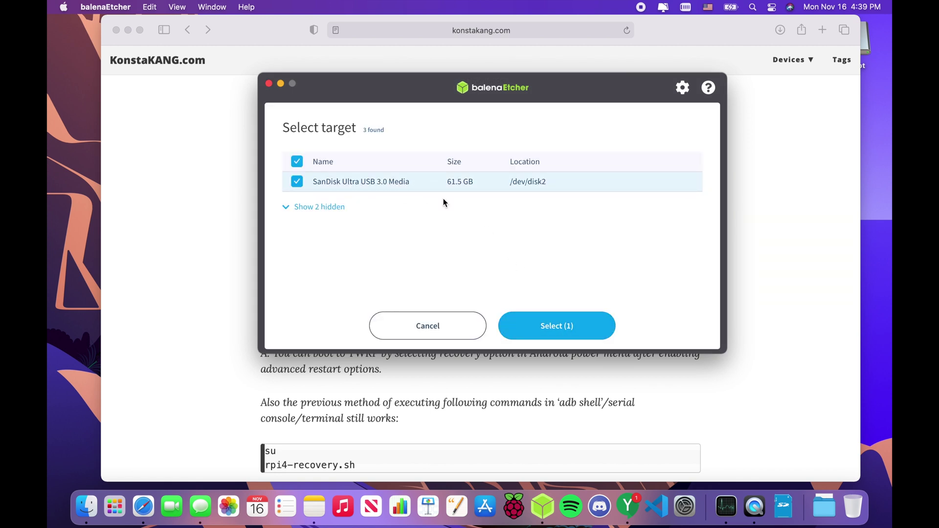
click(566, 319)
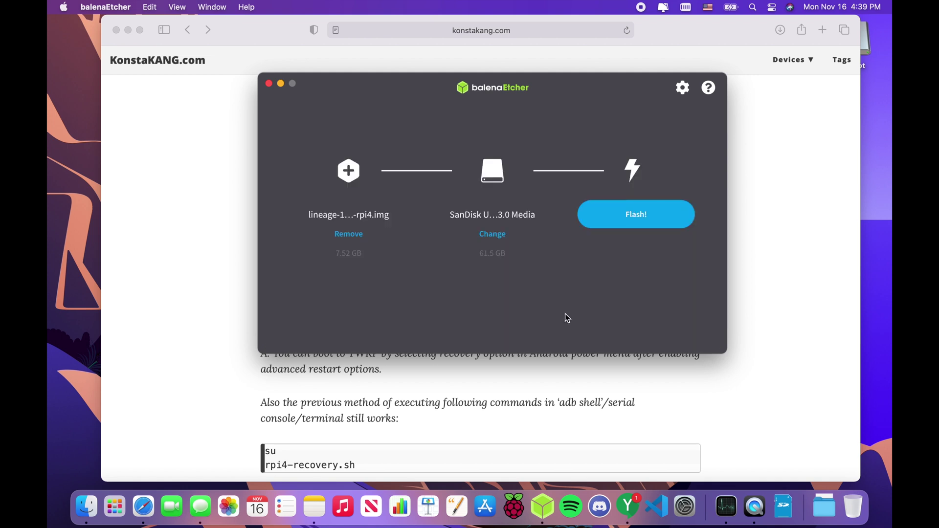
click(637, 213)
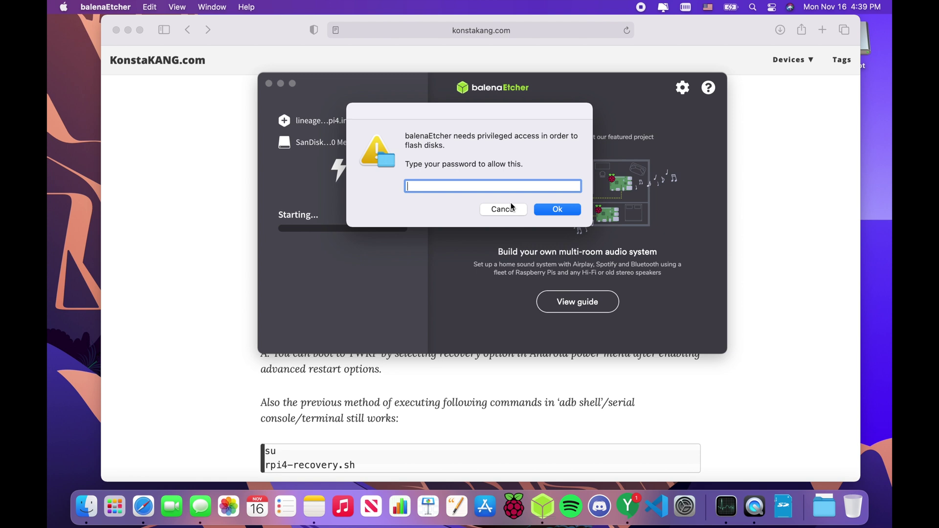
Step: Authorise the write with the account password, then close Etcher after Flash Complete
text(•)
click(547, 207)
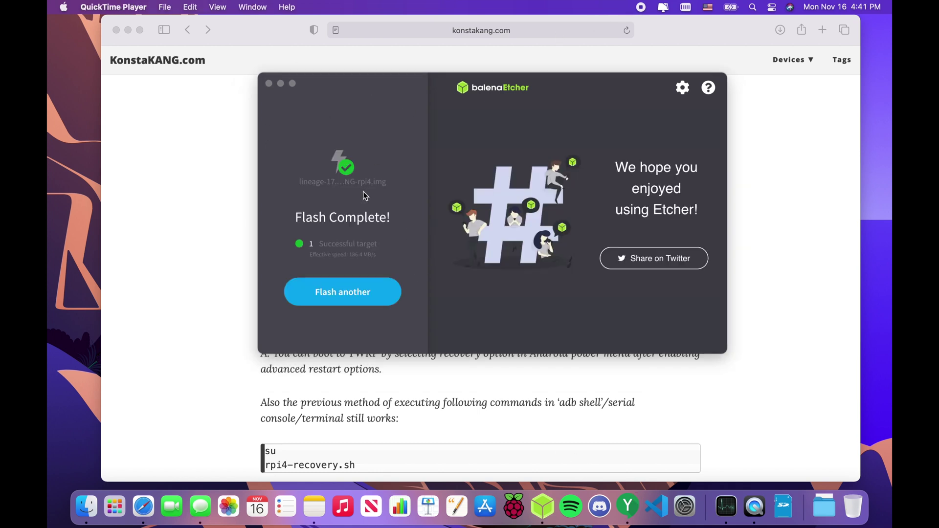
click(269, 83)
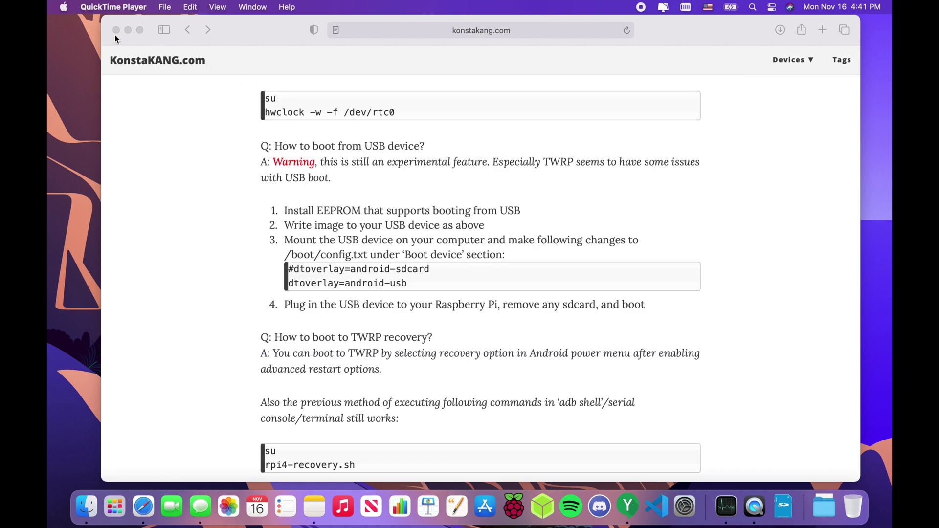
Step: Minimise Safari and select the boot disk on the desktop
click(128, 31)
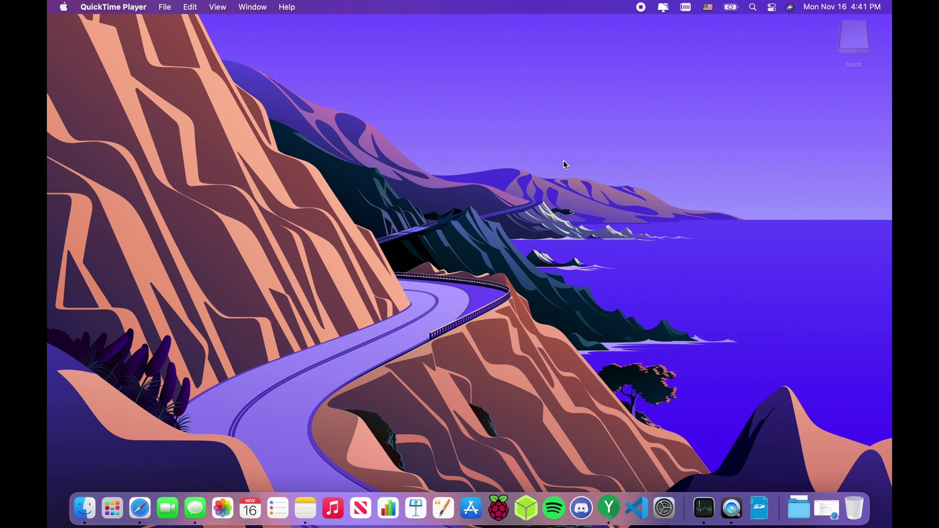
click(865, 51)
Step: In boot's config.txt, uncomment dtoverlay=android-usb and comment out dtoverlay=android-sdcard
double_click(865, 51)
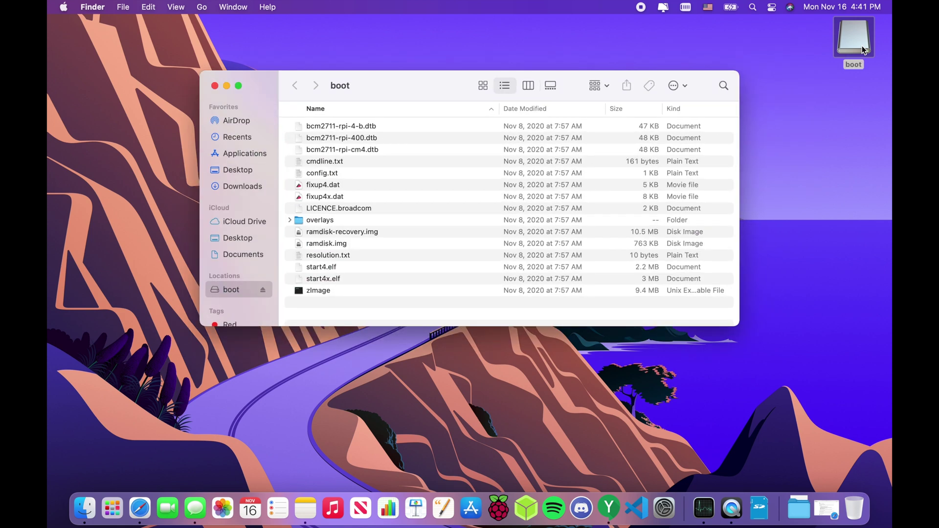
double_click(309, 174)
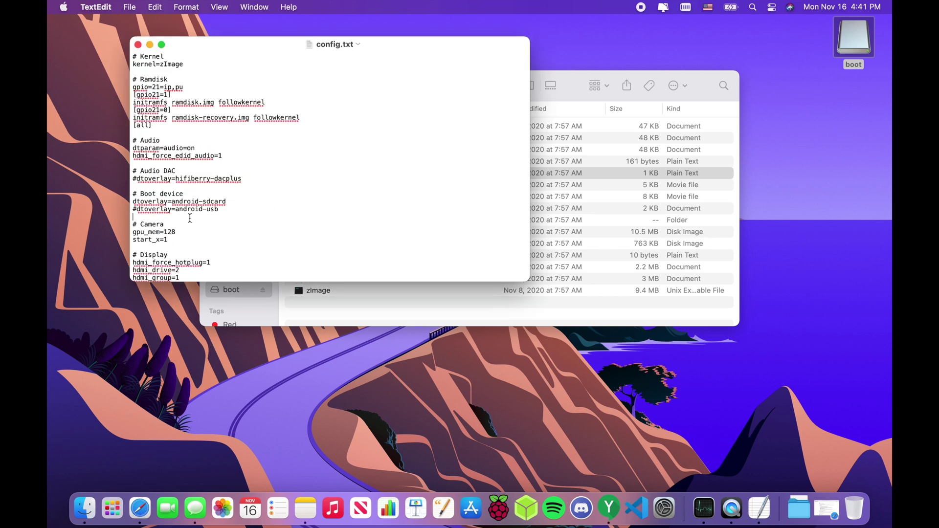
click(138, 210)
key(BackSpace)
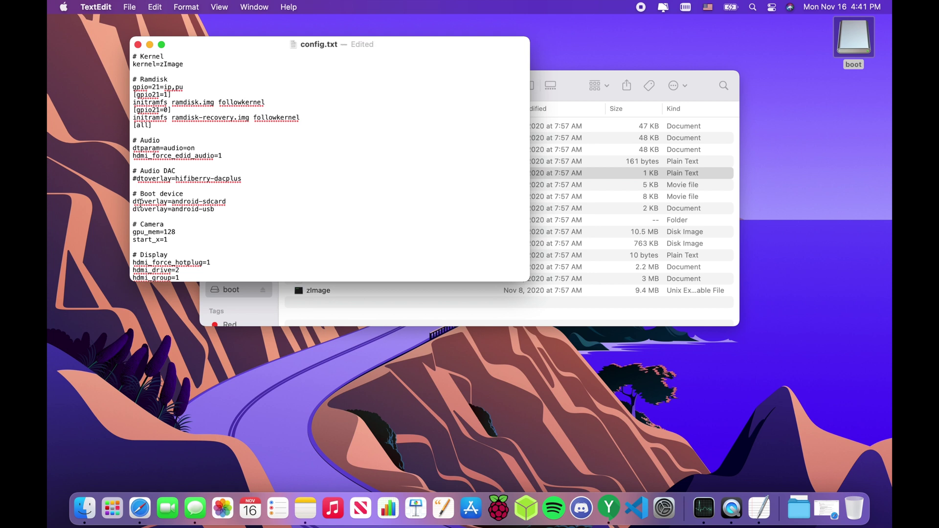
text(#)
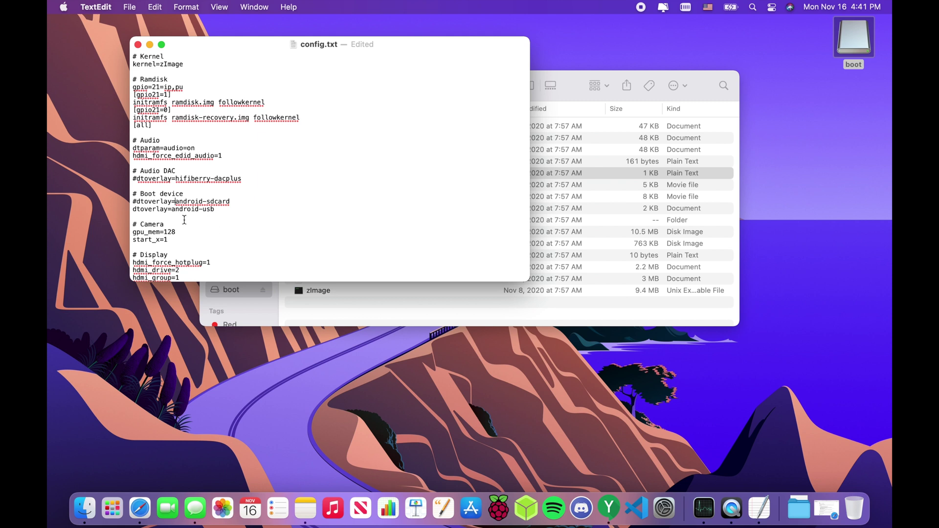
Step: Save config.txt and close it, accepting the version-storage warning
click(130, 7)
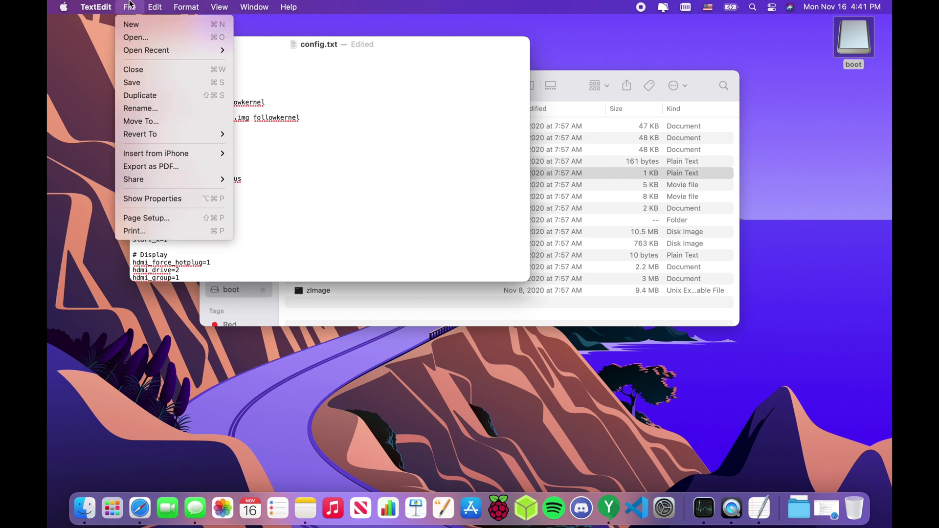
click(148, 84)
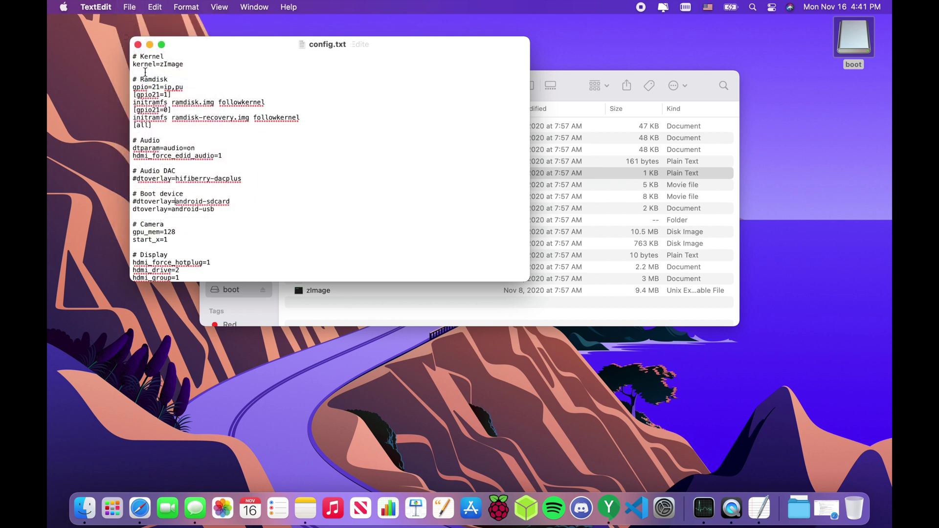
click(138, 45)
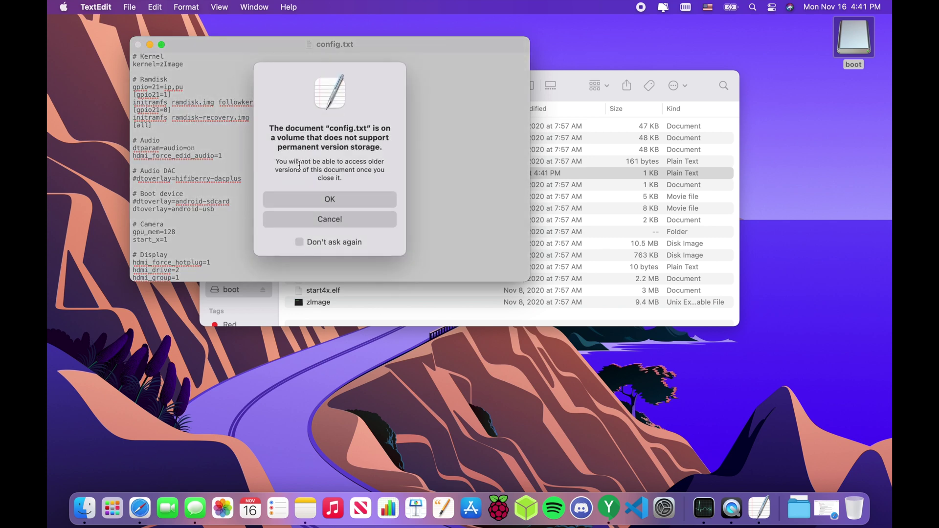
click(313, 200)
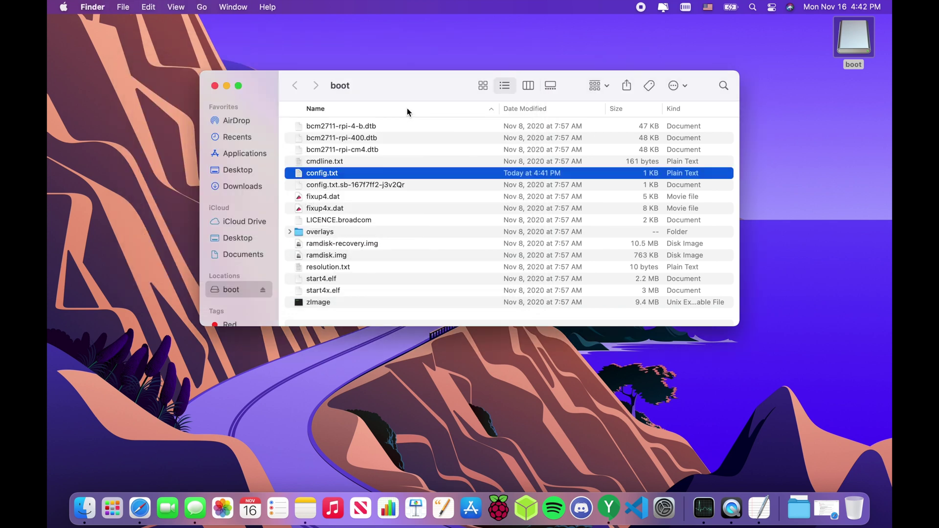
Step: Reopen config.txt to verify the edits, close it and the boot window, then eject boot
double_click(341, 173)
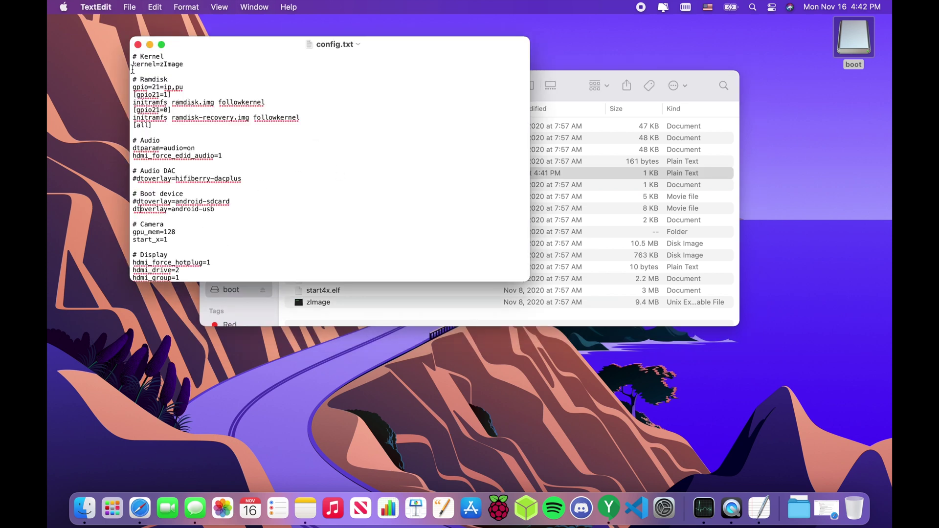
click(138, 46)
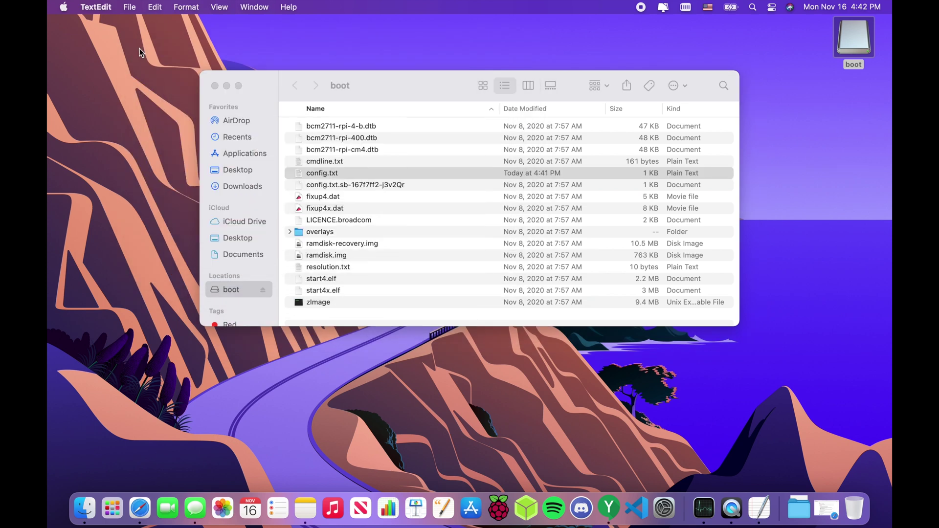
click(215, 86)
right_click(858, 45)
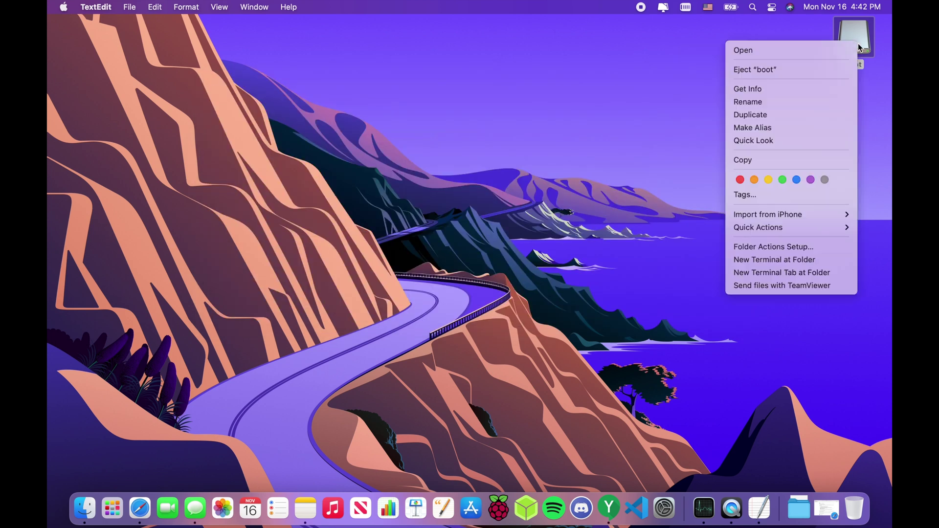
click(804, 71)
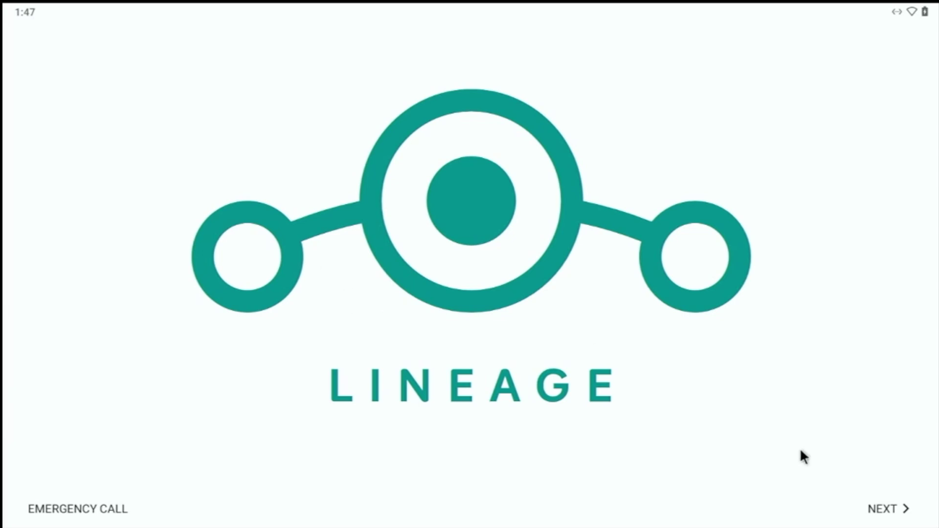
Step: Move past the welcome screen, accepting the license, language, date and time, location and usage data defaults
click(886, 512)
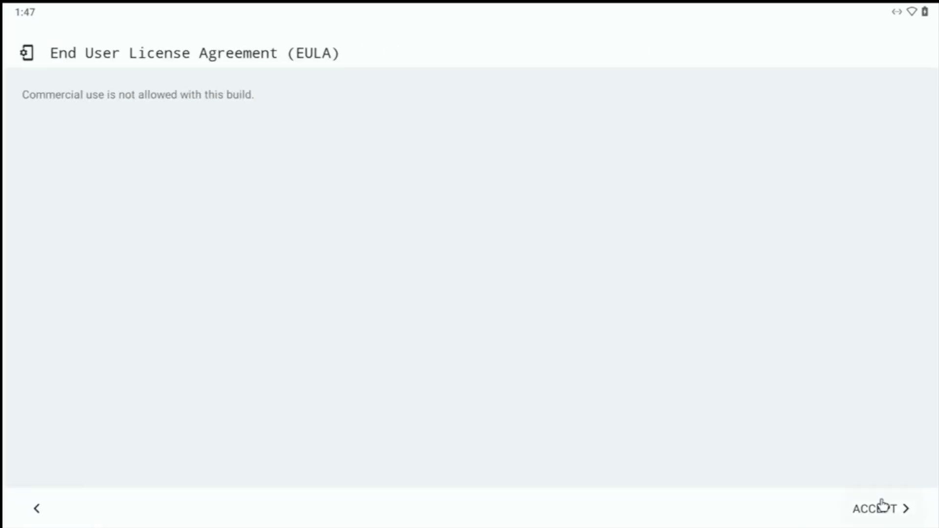
click(880, 514)
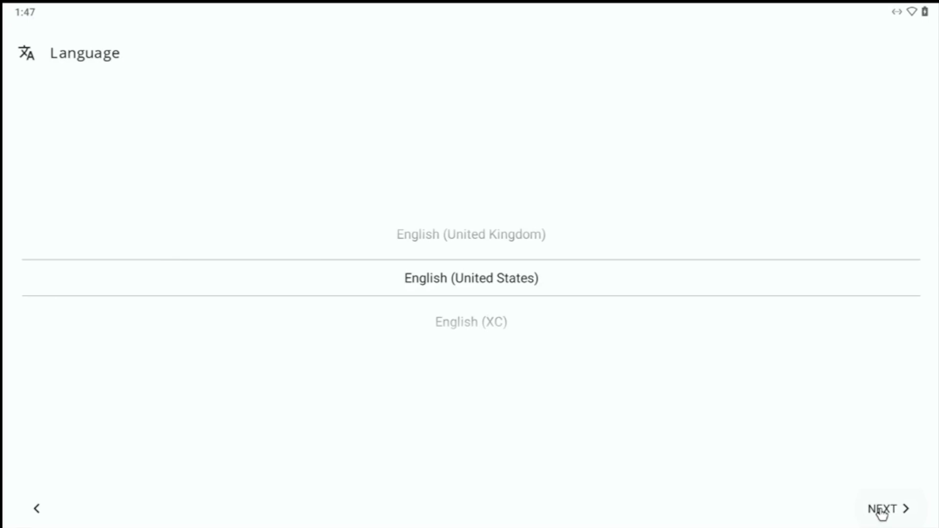
click(882, 513)
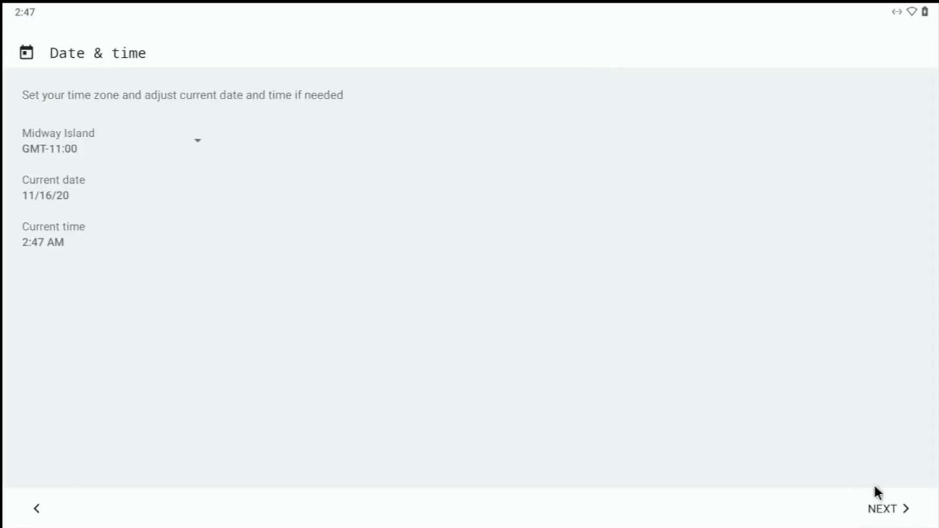
click(882, 497)
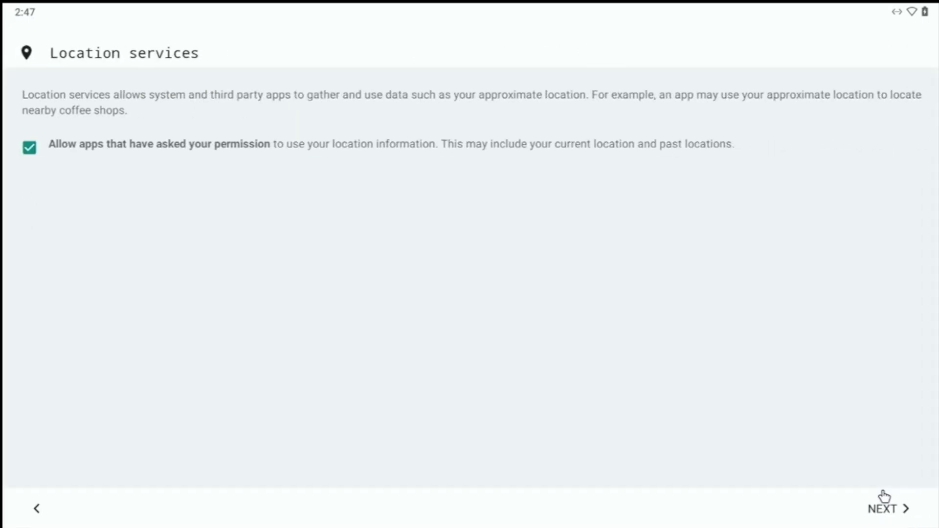
click(888, 508)
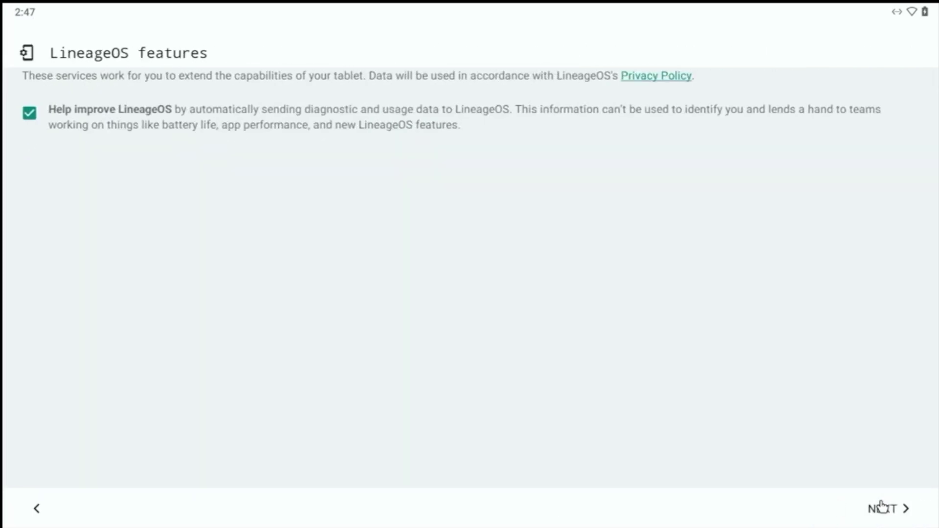
click(884, 512)
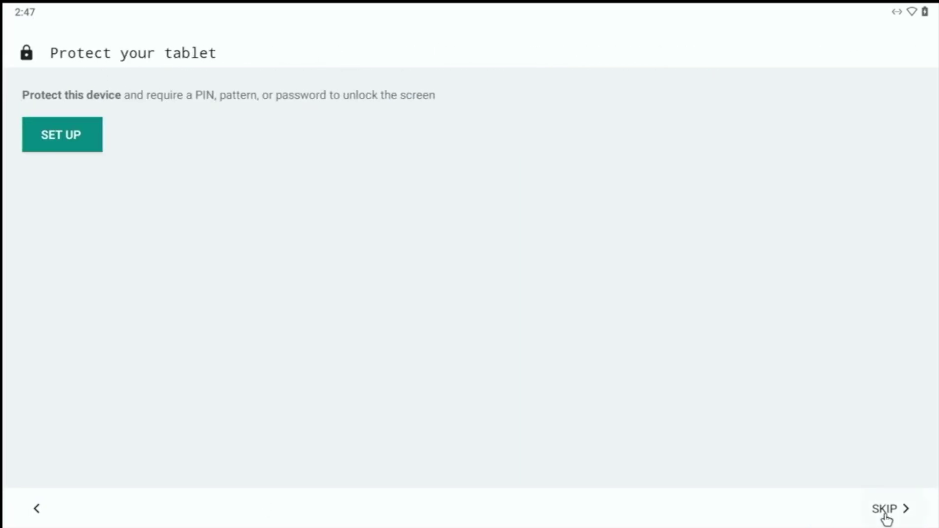
Step: Skip screen lock and backup restore, then finish the LineageOS setup
click(886, 510)
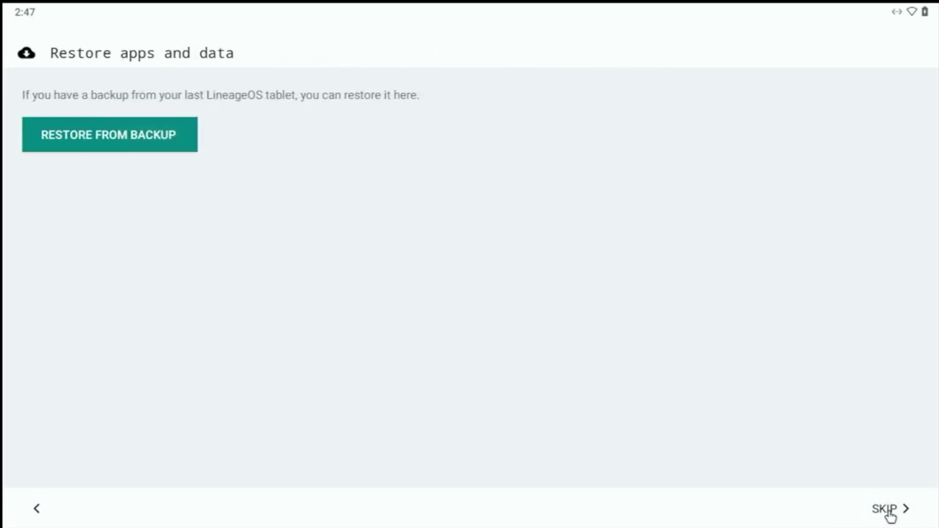
click(895, 513)
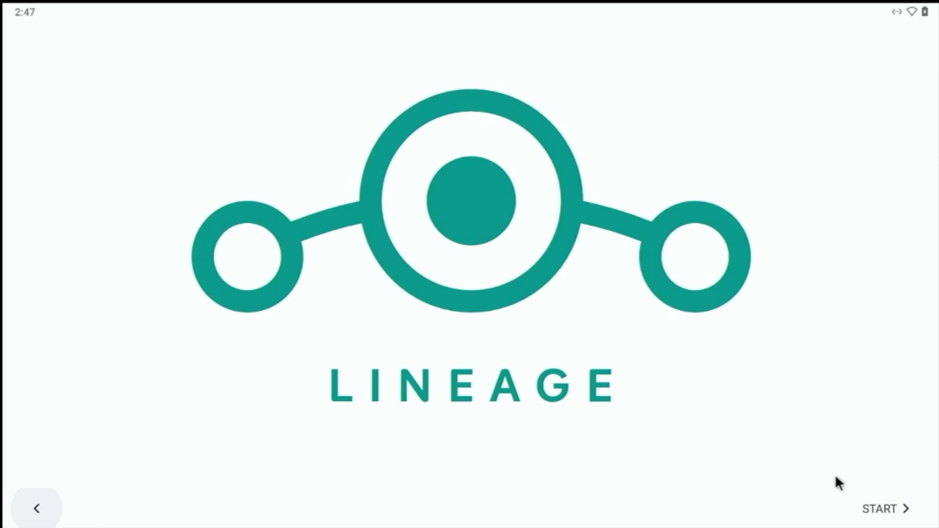
click(901, 509)
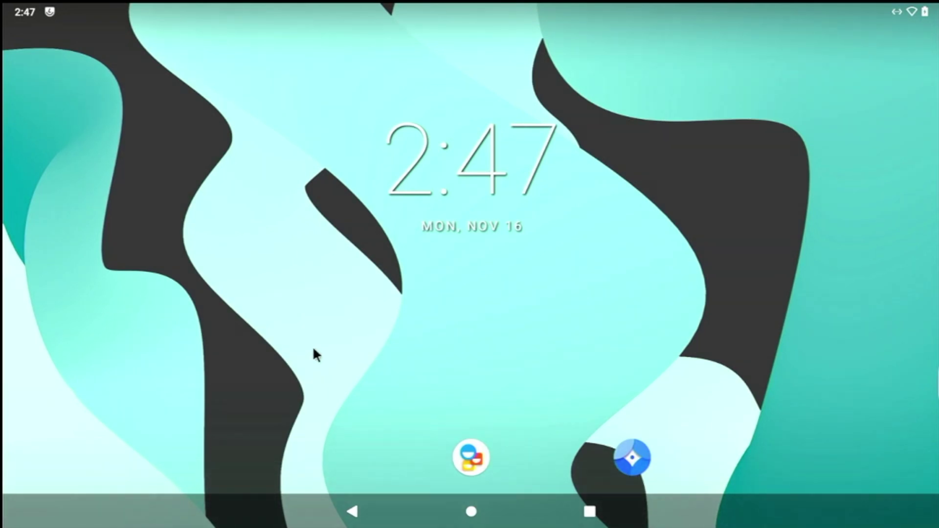
Step: Open the app drawer, pull down and close the notification shade, go Home, and reopen the app list
drag(397, 469, 359, 8)
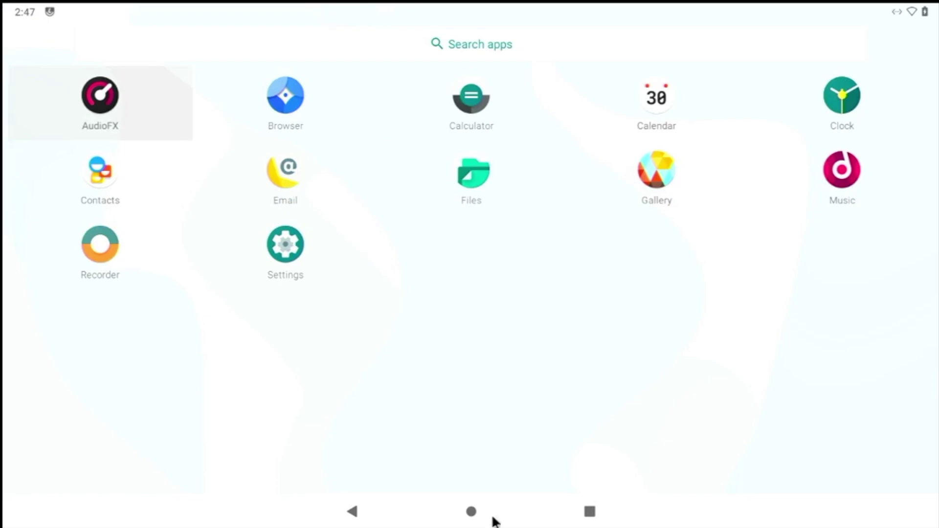
drag(416, 4, 413, 337)
click(480, 449)
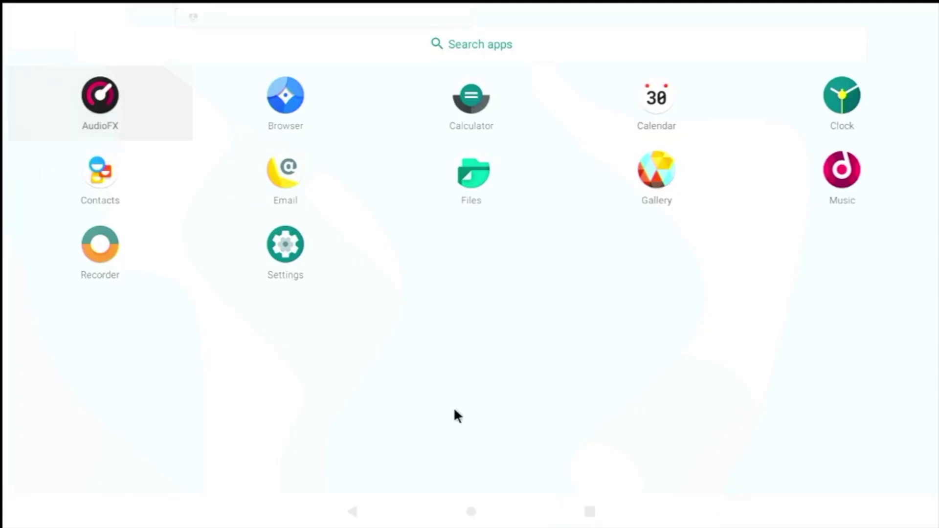
drag(570, 5, 572, 19)
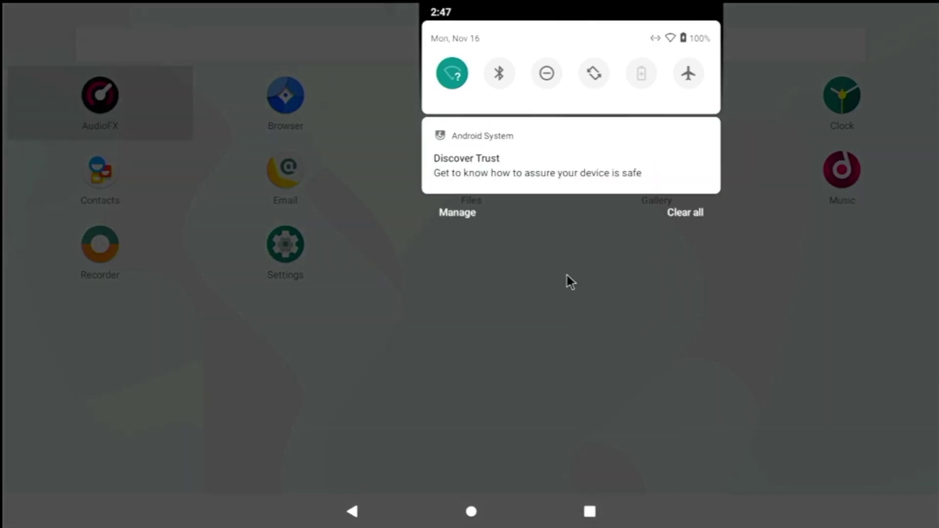
click(563, 283)
click(473, 509)
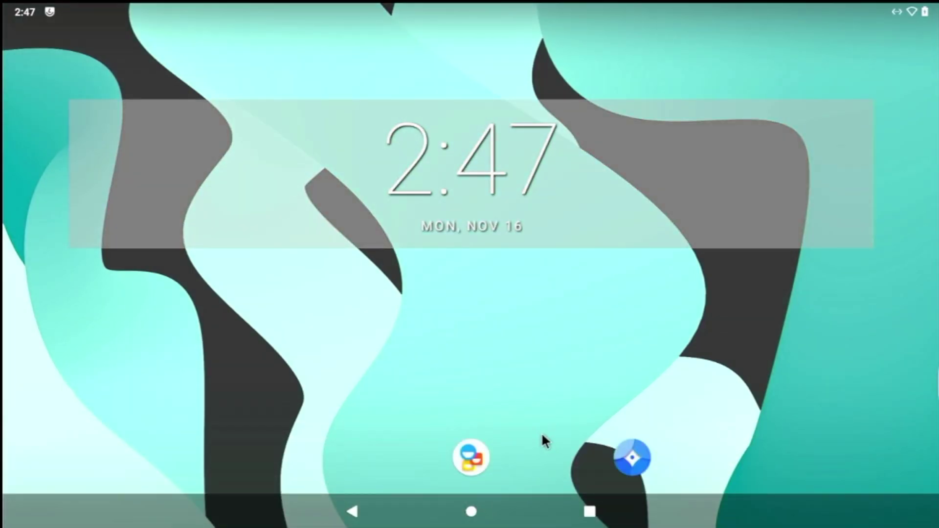
drag(547, 465, 562, 47)
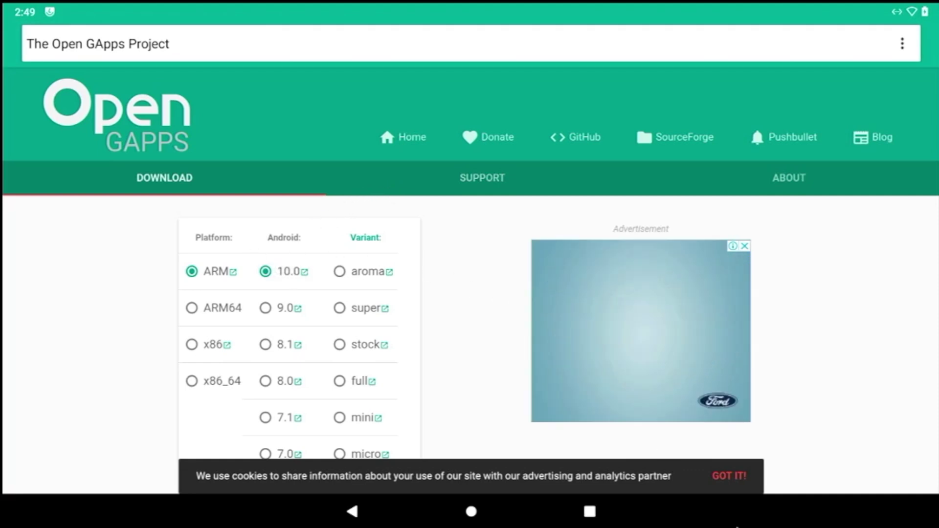
Step: Dismiss the cookie notice on the Open GApps page and scroll to the download options
click(732, 480)
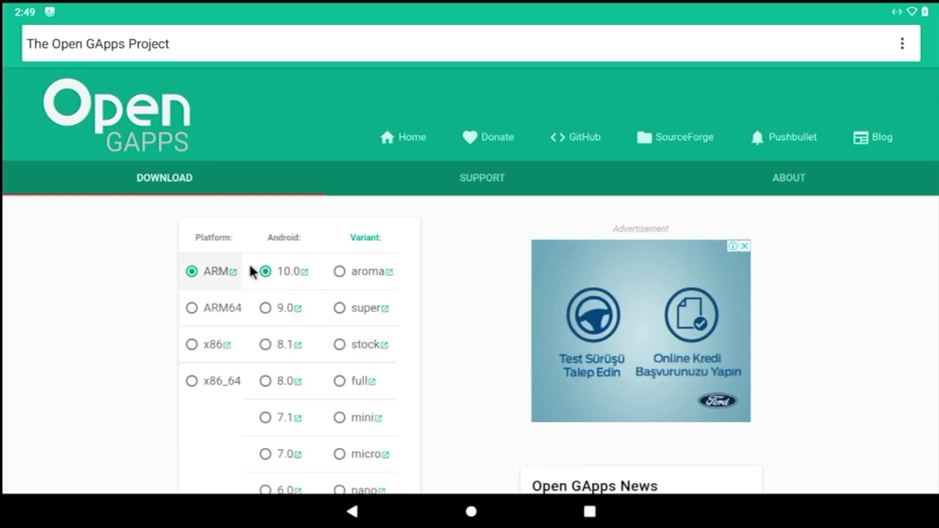
scroll(294, 254, down, 5)
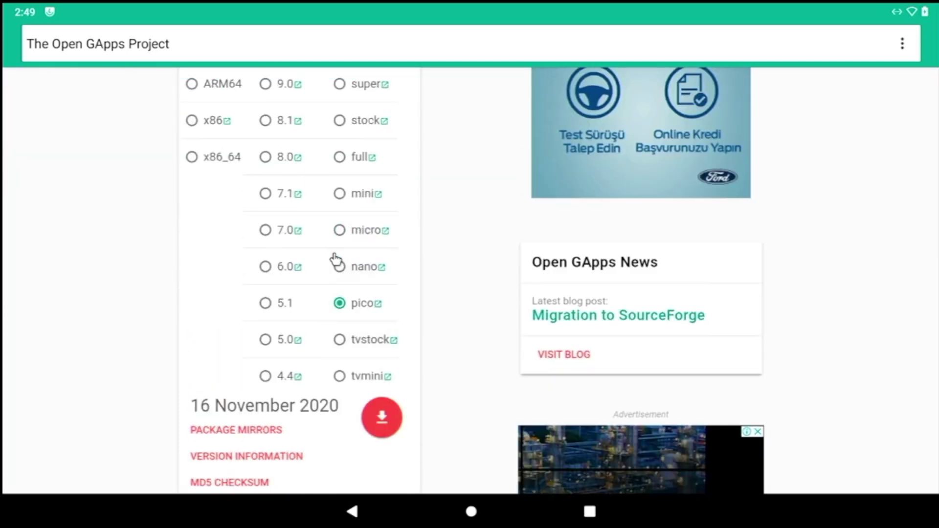
scroll(384, 308, up, 3)
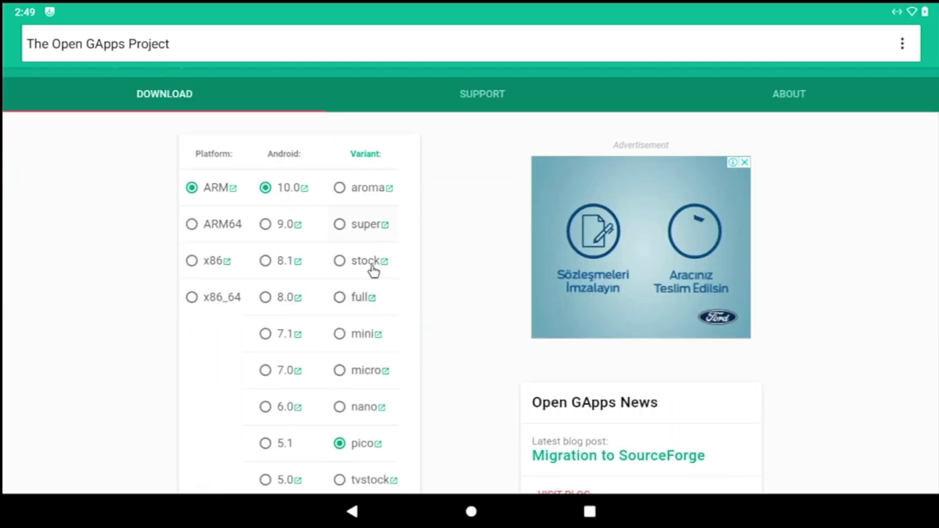
scroll(365, 293, down, 4)
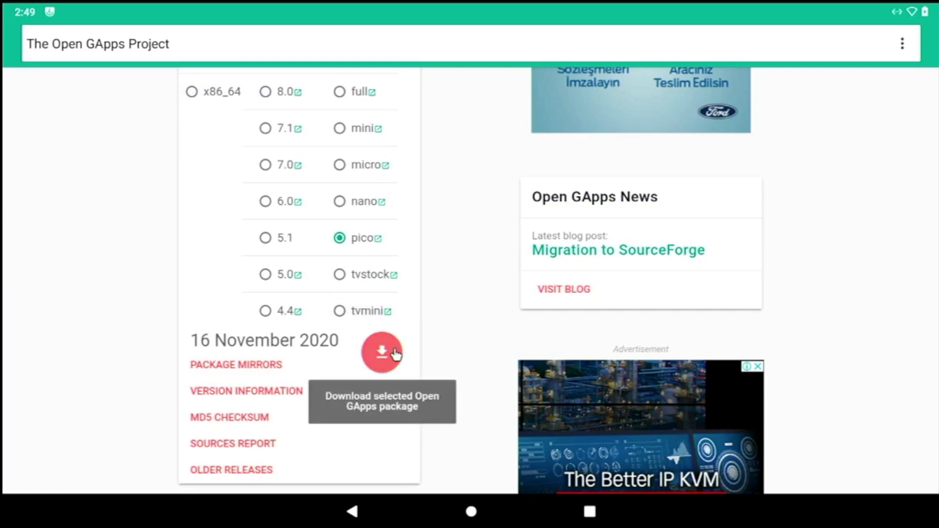
Step: Download the ARM, Android 10.0, pico package, allow storage access, and check its completion in notifications
click(396, 353)
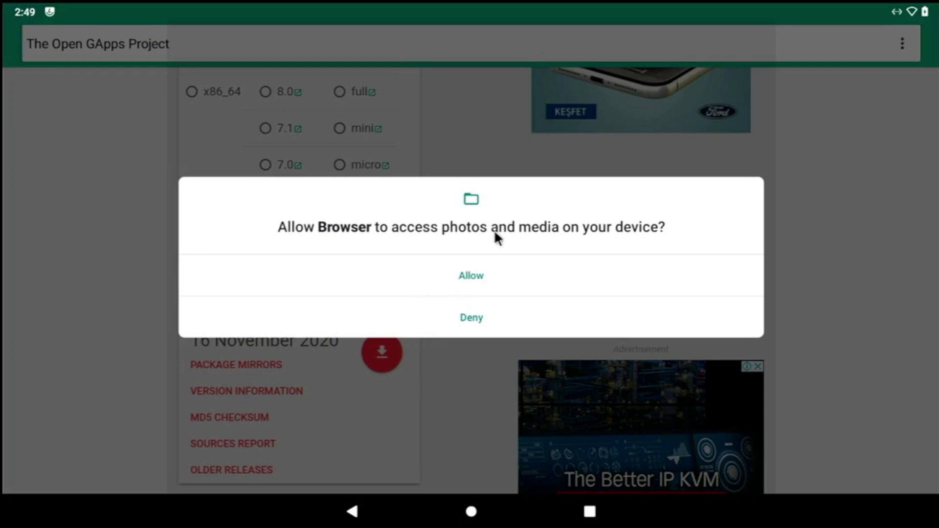
click(459, 275)
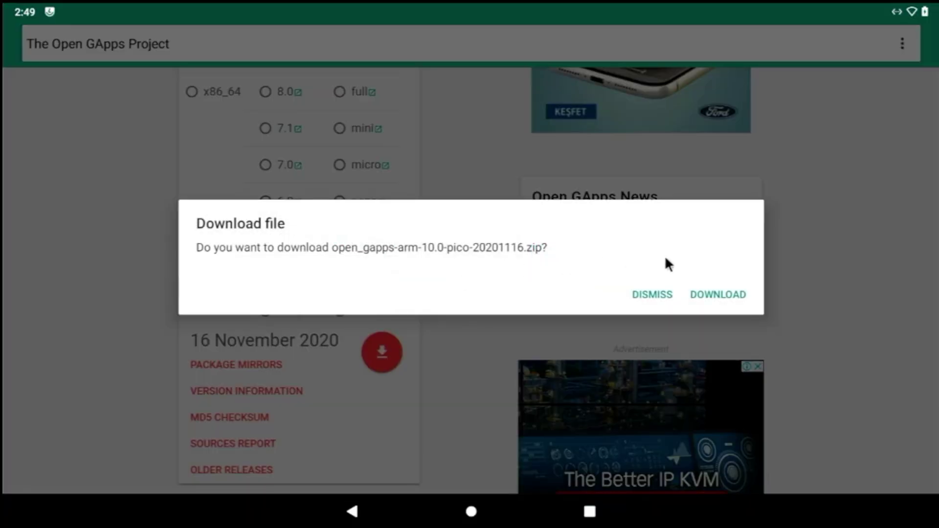
click(703, 297)
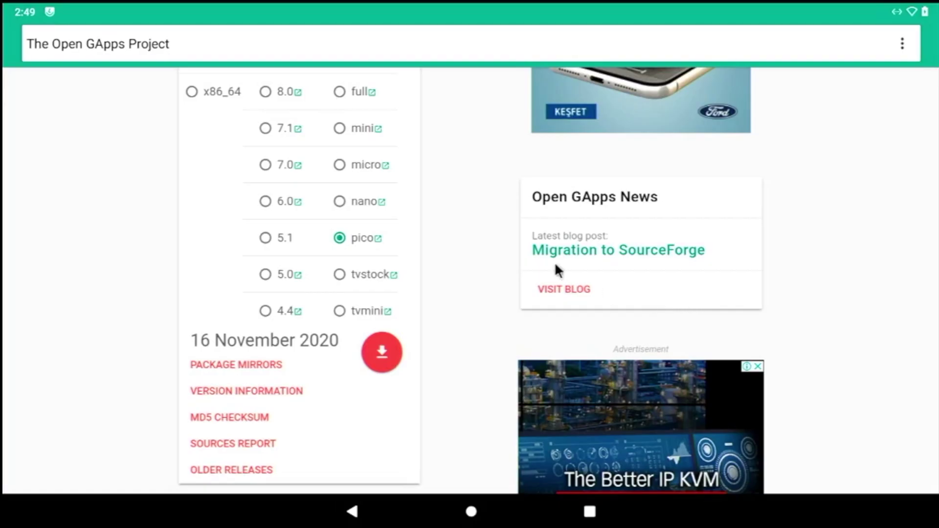
click(16, 9)
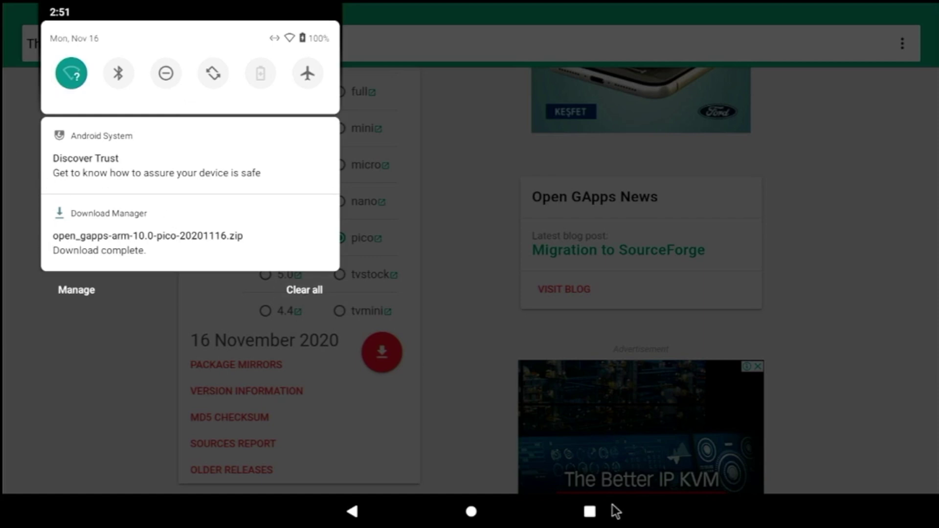
click(598, 511)
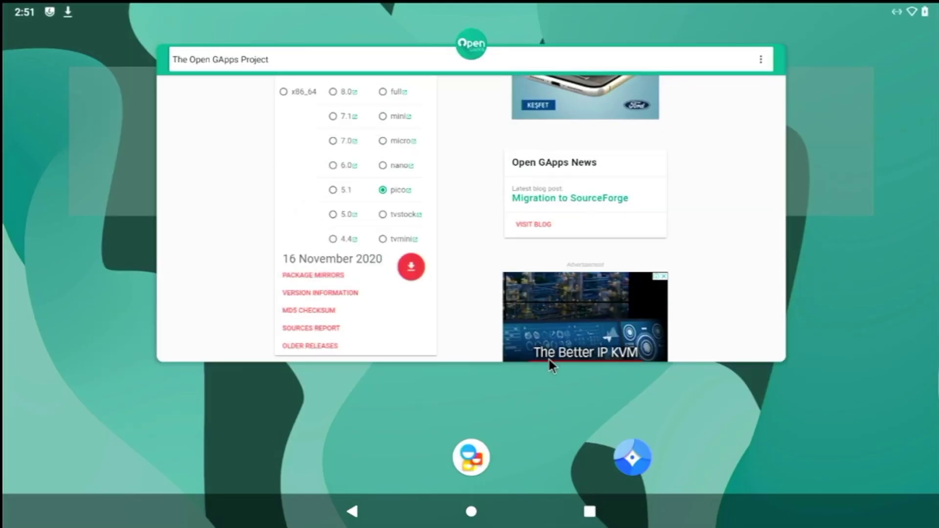
Step: Close the Browser, then in Files copy the open_gapps zip onto the Raspberry Pi 4 storage
drag(552, 352, 416, 7)
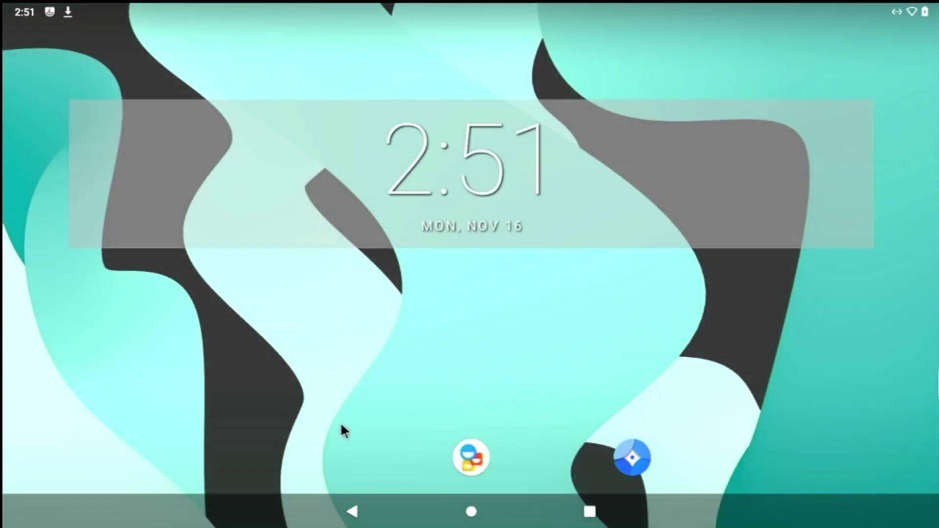
drag(345, 470, 325, 9)
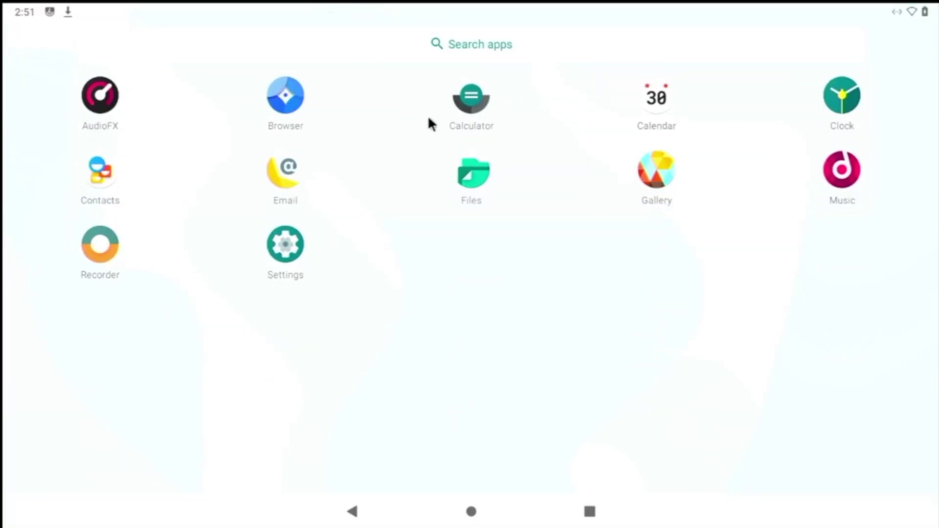
click(471, 172)
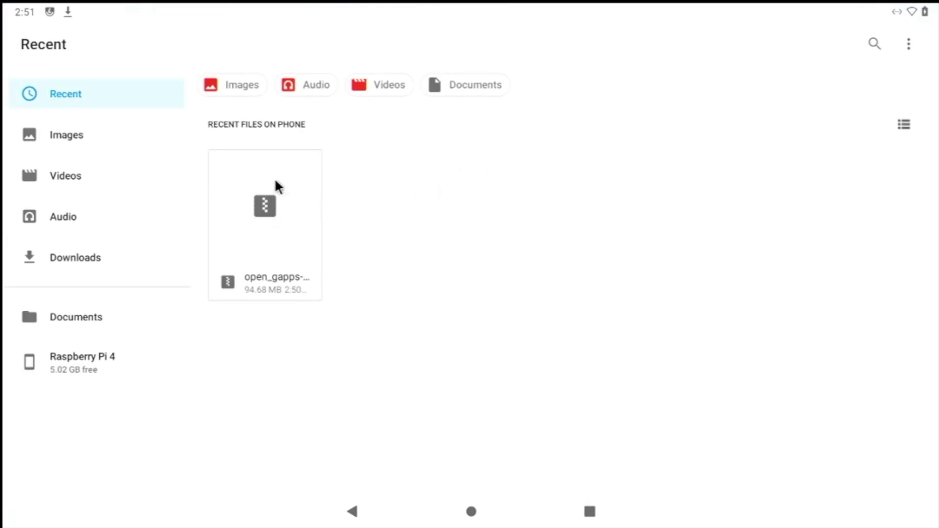
drag(276, 186, 115, 380)
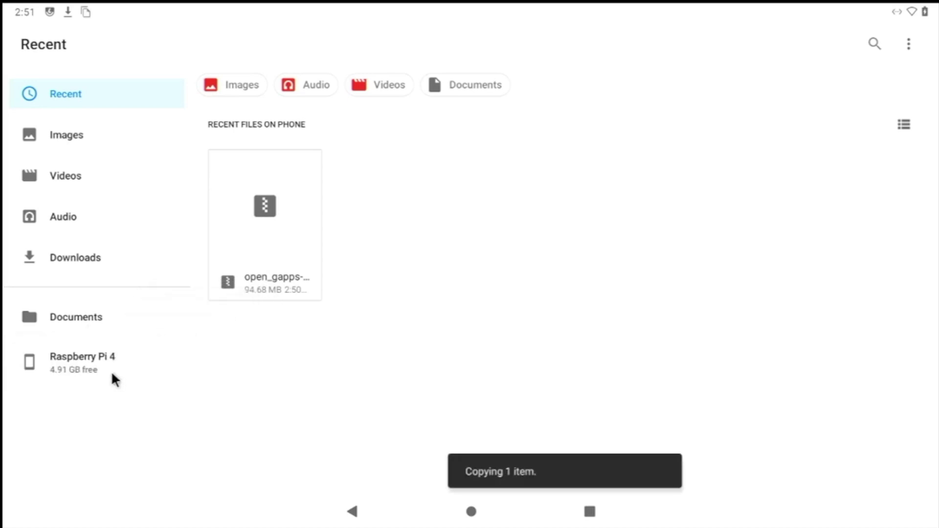
click(110, 368)
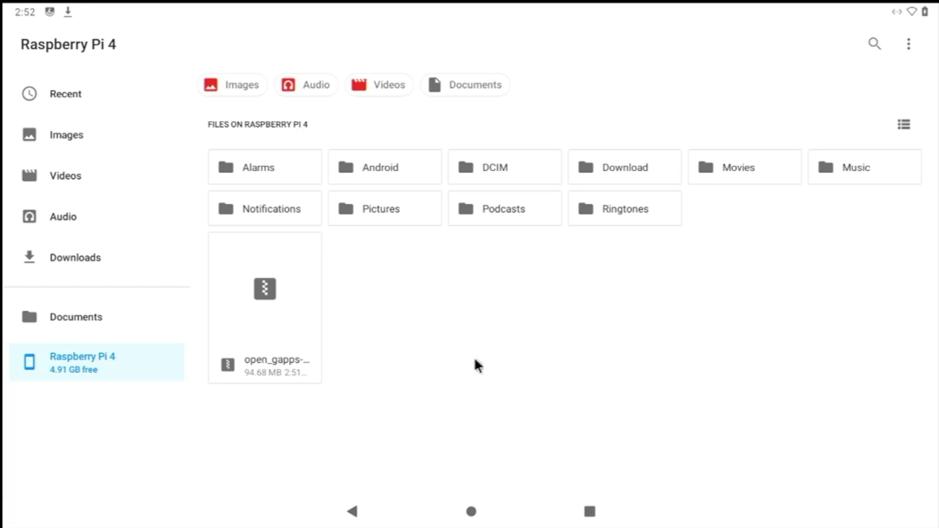
Step: Close Files from Recents and reopen the app list
click(590, 511)
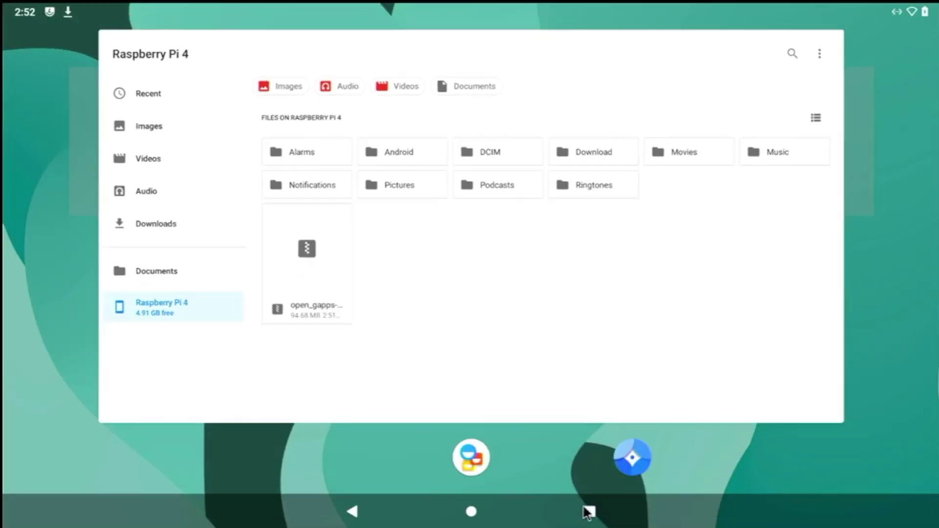
drag(483, 248, 395, 6)
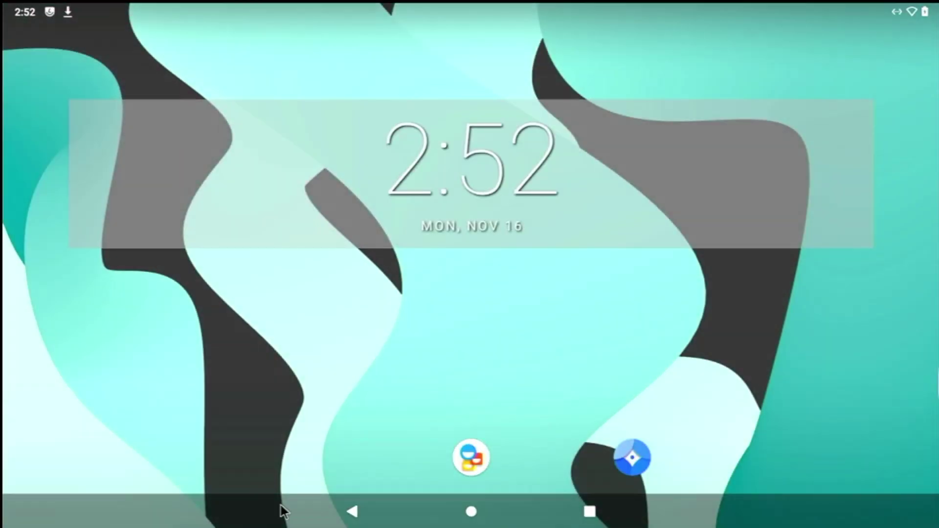
drag(303, 470, 281, 9)
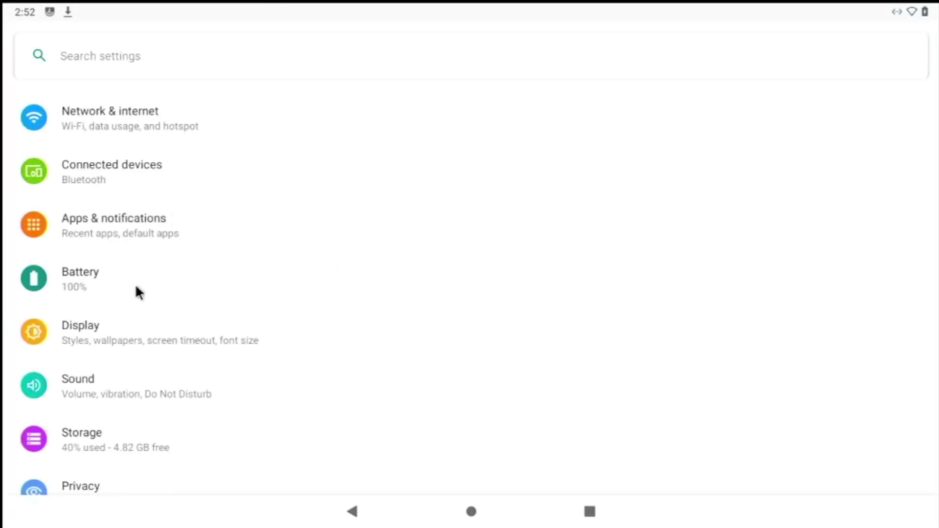
Step: Unlock developer options by tapping Build number repeatedly in the device information page
drag(198, 430, 309, 9)
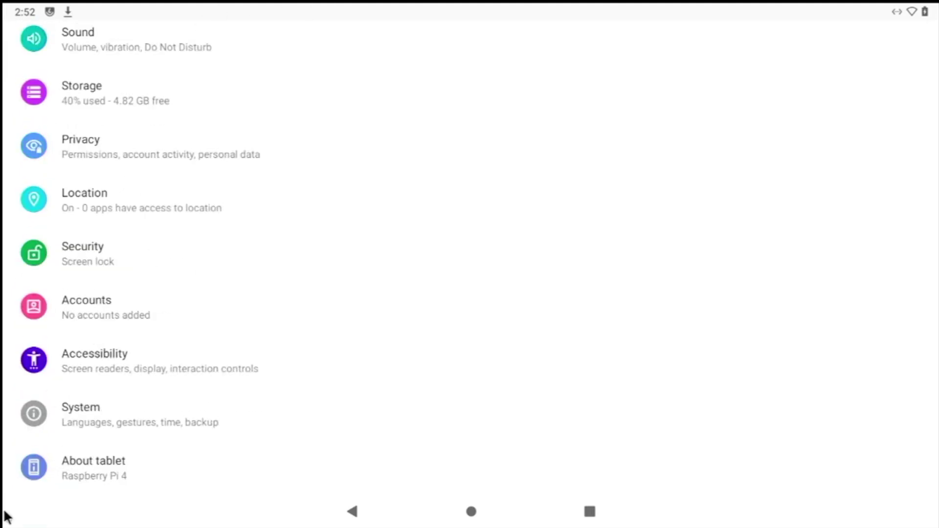
click(81, 479)
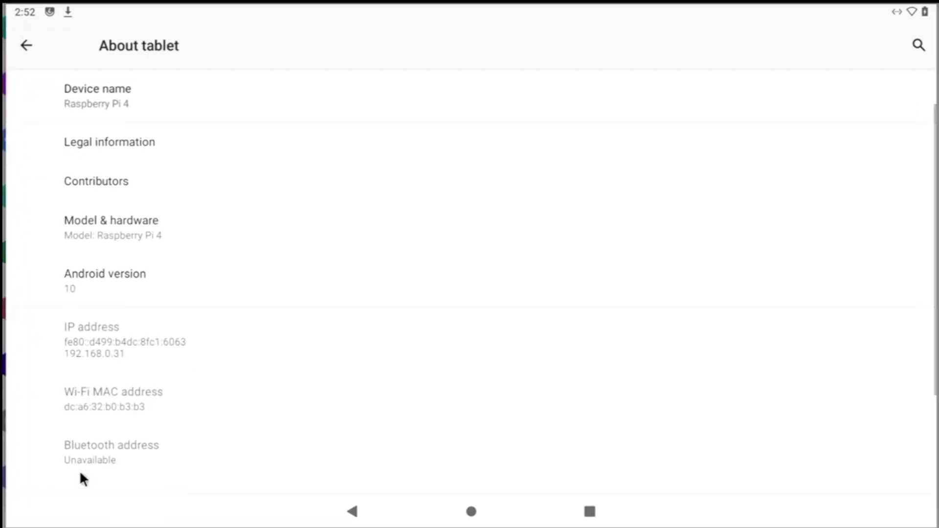
drag(126, 424, 192, 83)
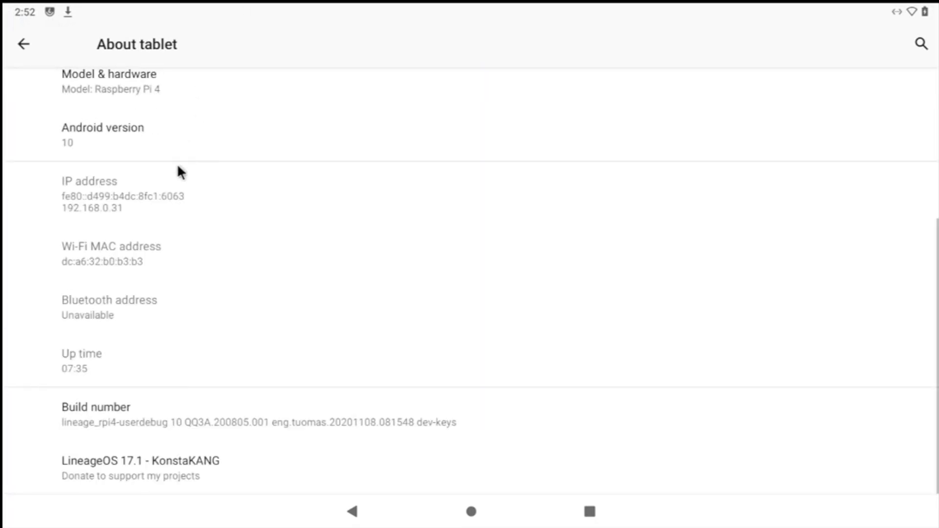
click(106, 407)
click(107, 406)
click(107, 406)
click(107, 406)
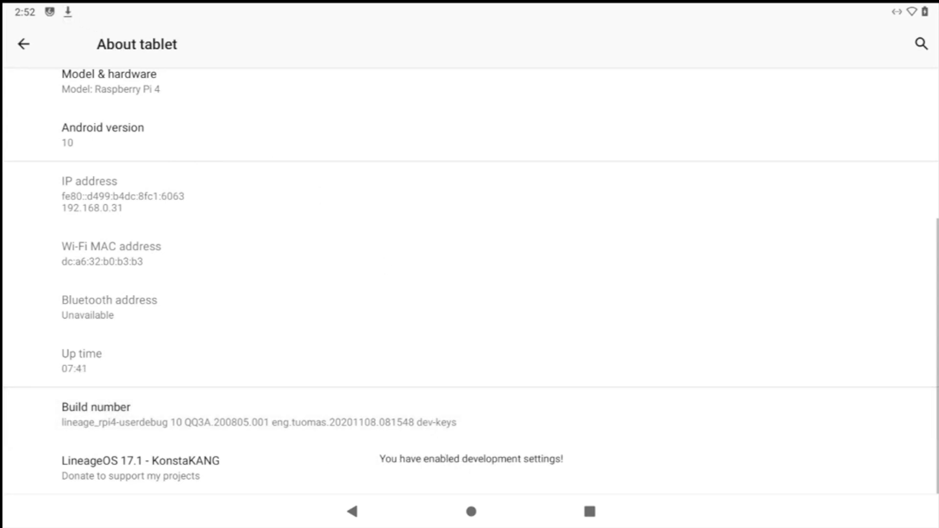
click(23, 45)
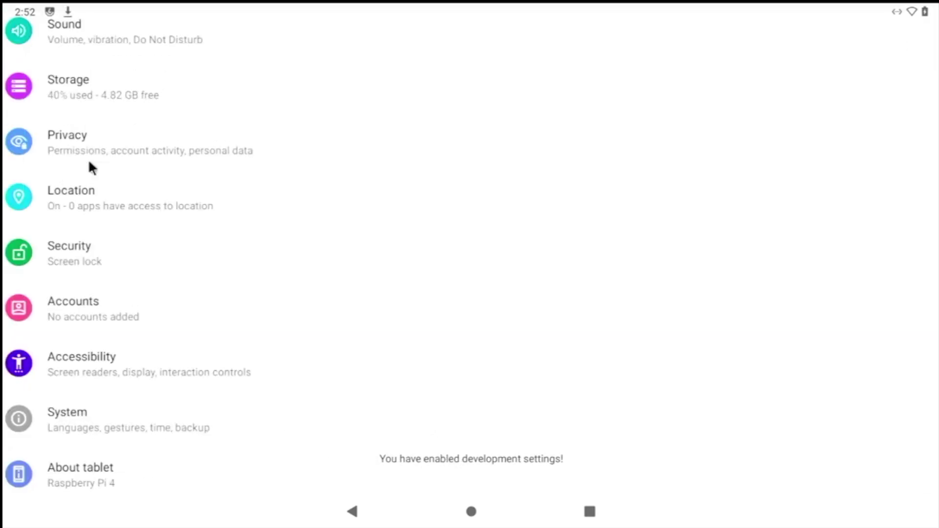
Step: In System > Advanced > Developer options, turn on root access for apps and confirm with OK
click(112, 409)
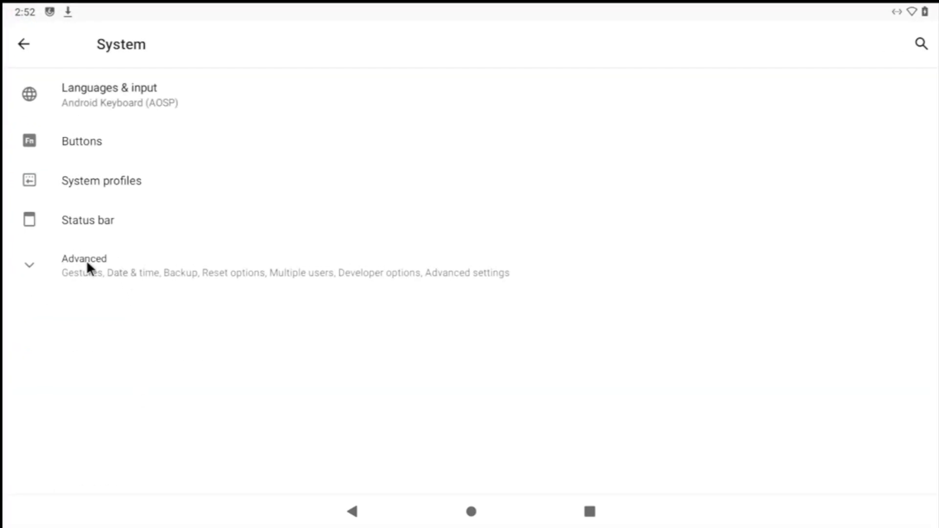
click(85, 261)
scroll(102, 329, down, 2)
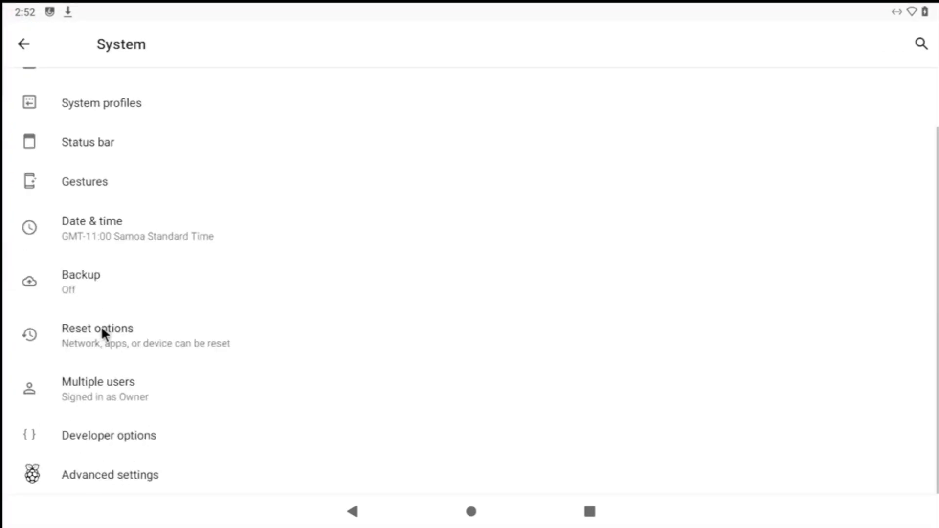
click(117, 427)
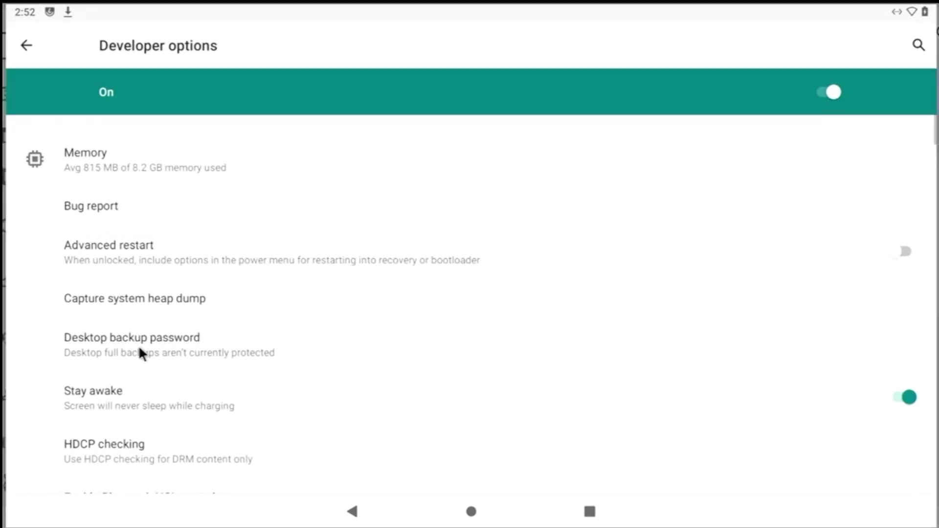
scroll(147, 318, down, 3)
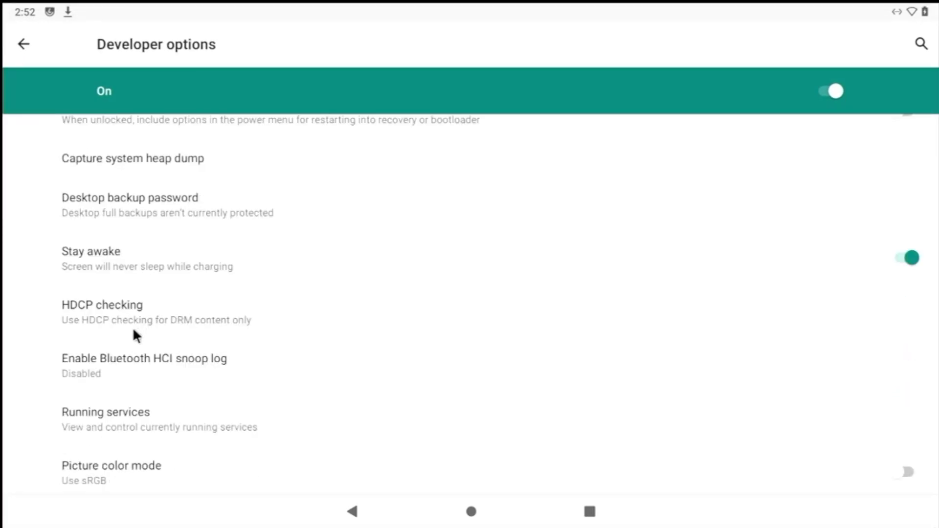
scroll(118, 318, down, 2)
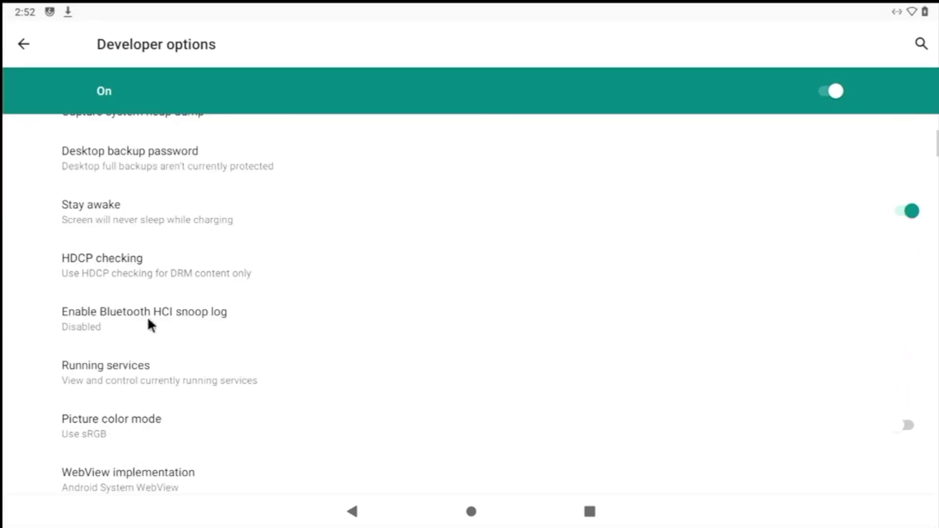
scroll(158, 326, down, 3)
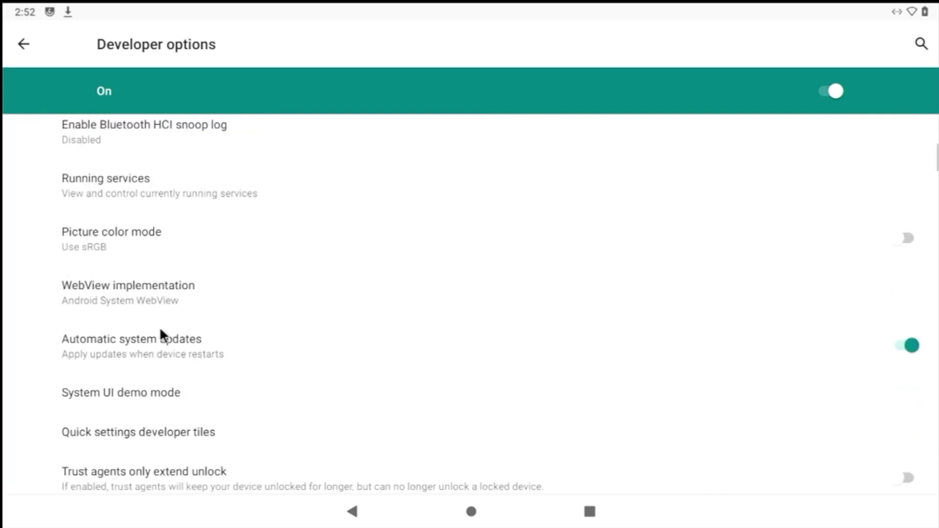
scroll(159, 327, down, 1)
scroll(160, 326, down, 3)
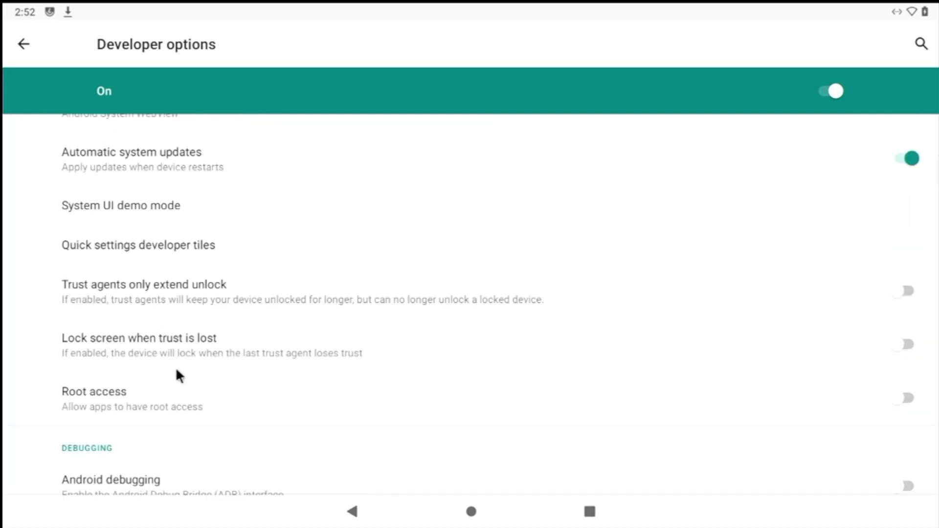
click(198, 394)
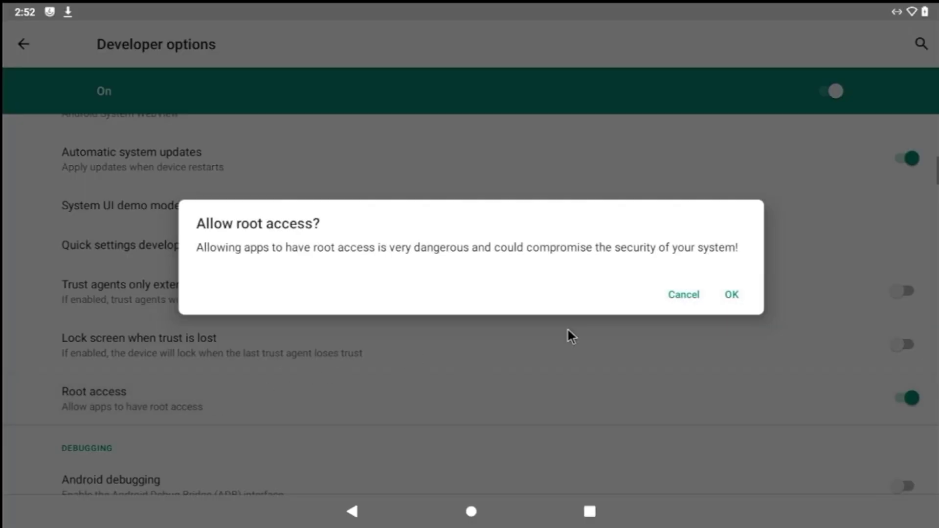
click(728, 294)
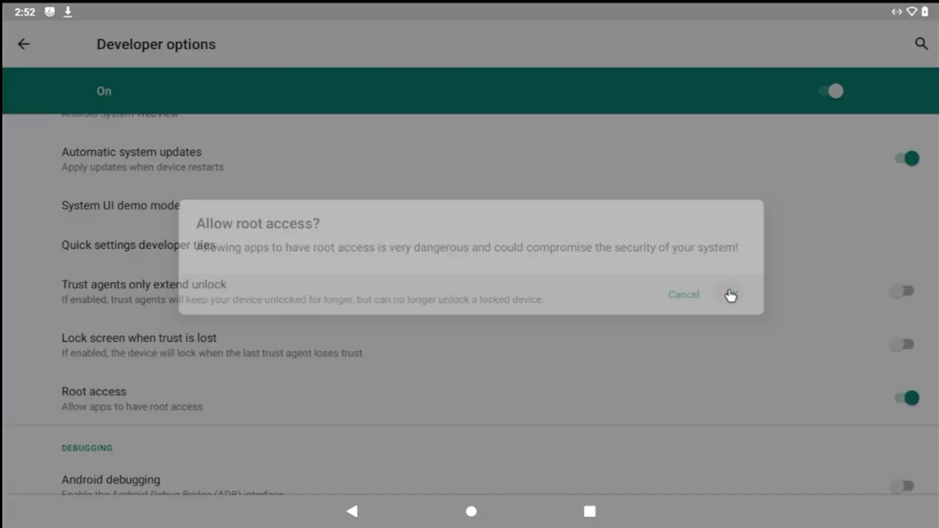
Step: Enable the Local terminal app and dismiss Settings from Recents
scroll(613, 352, down, 3)
scroll(610, 348, down, 4)
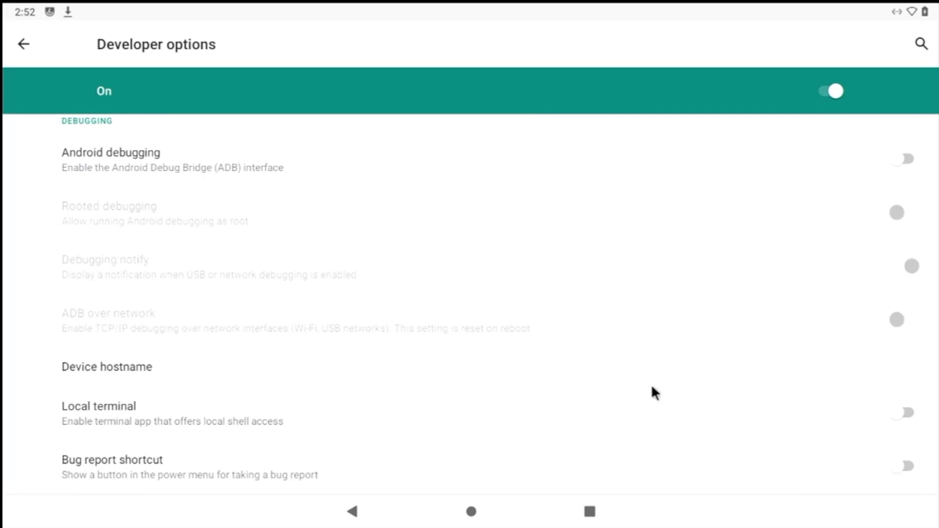
click(635, 408)
click(590, 512)
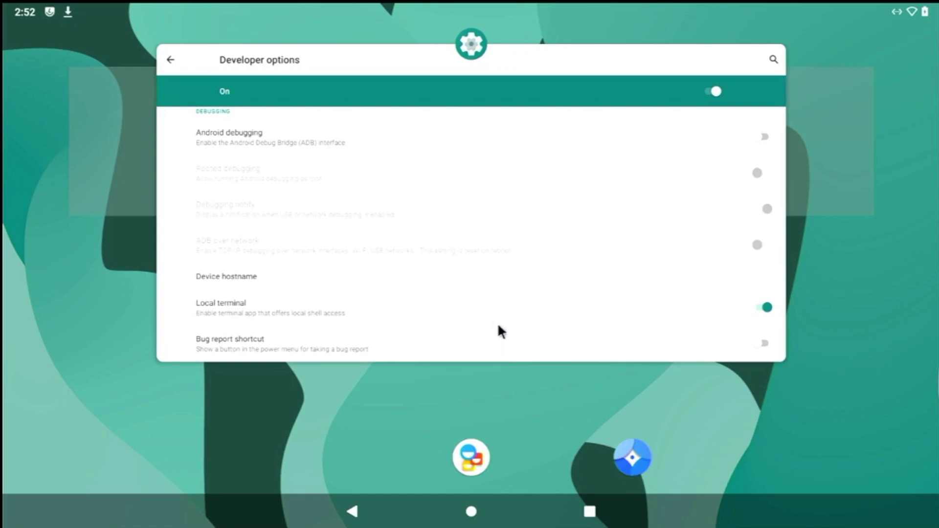
drag(497, 322, 451, 7)
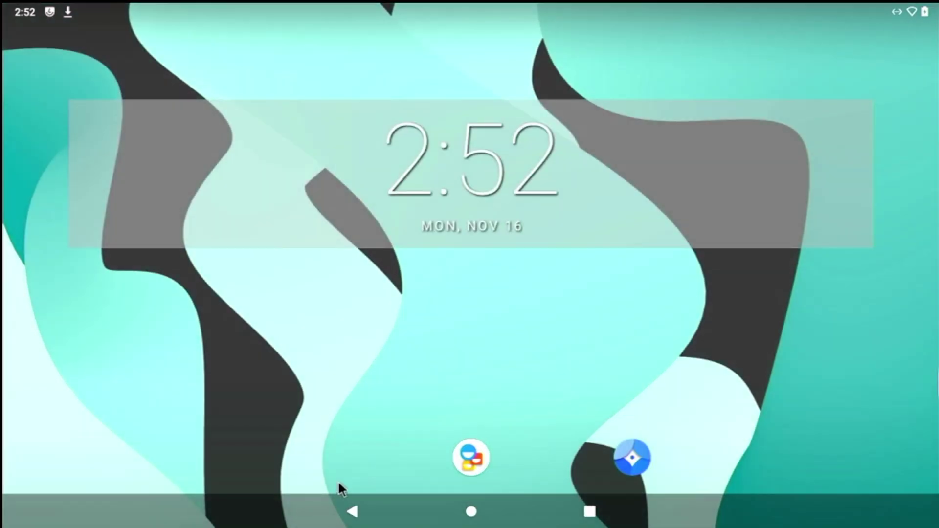
Step: Launch Terminal from the app drawer and run reboot after the rpi4-recovery.sh script
drag(341, 490, 383, 8)
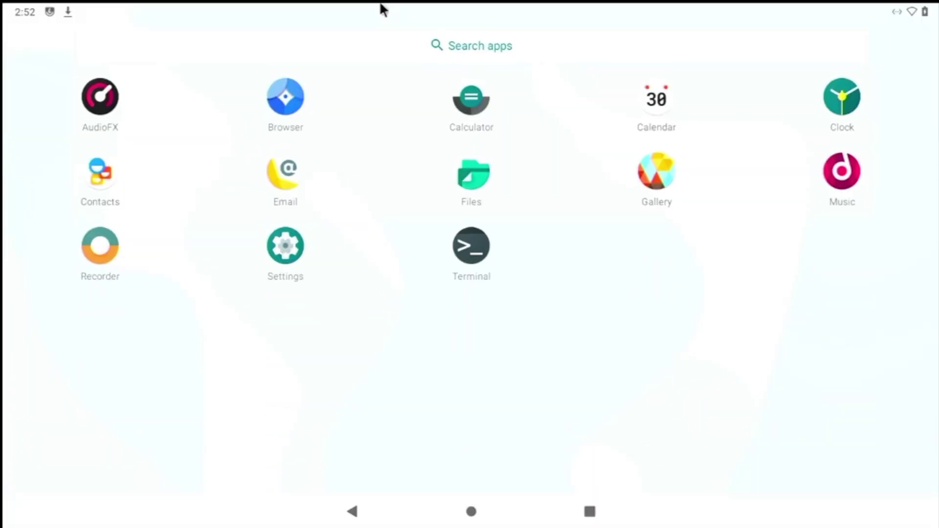
click(485, 249)
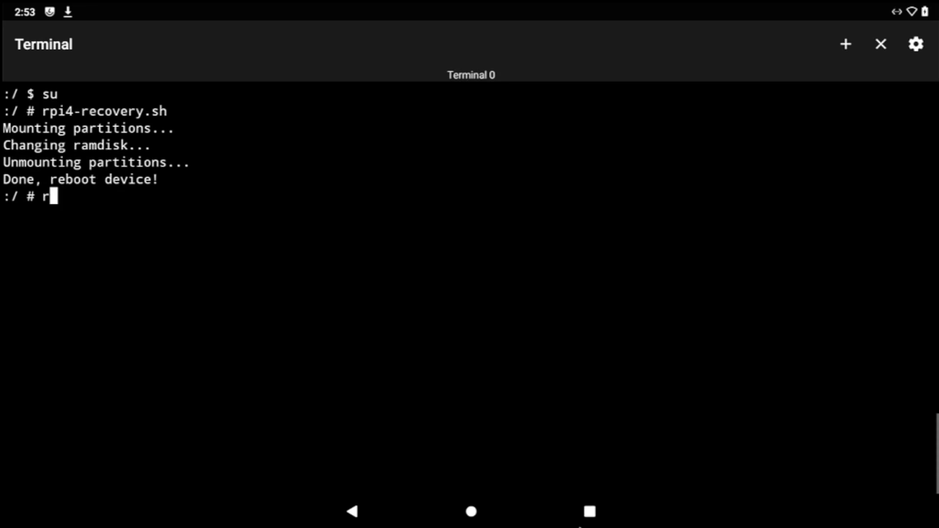
text(eboot)
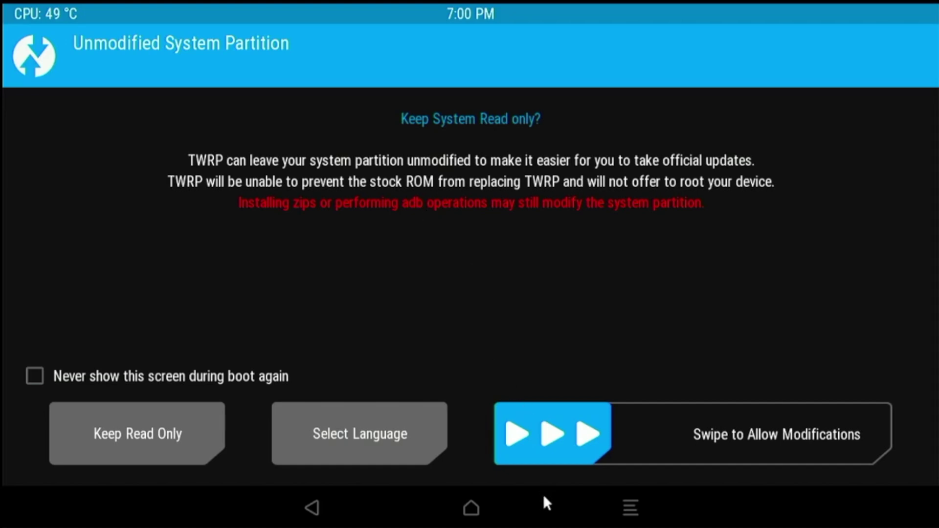
Step: Allow system modifications and flash open_gapps-arm-10.0-pico-20201116.zip in TWRP
drag(522, 459, 760, 385)
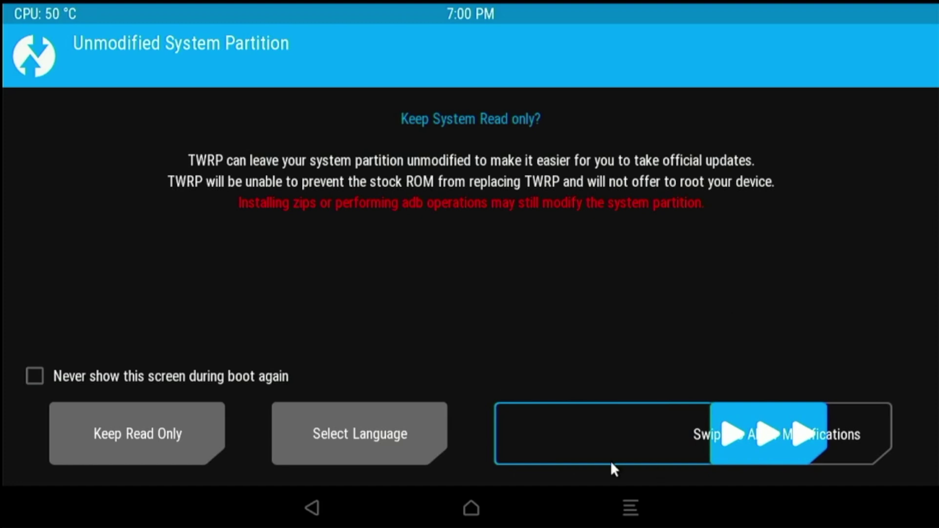
drag(751, 474, 920, 447)
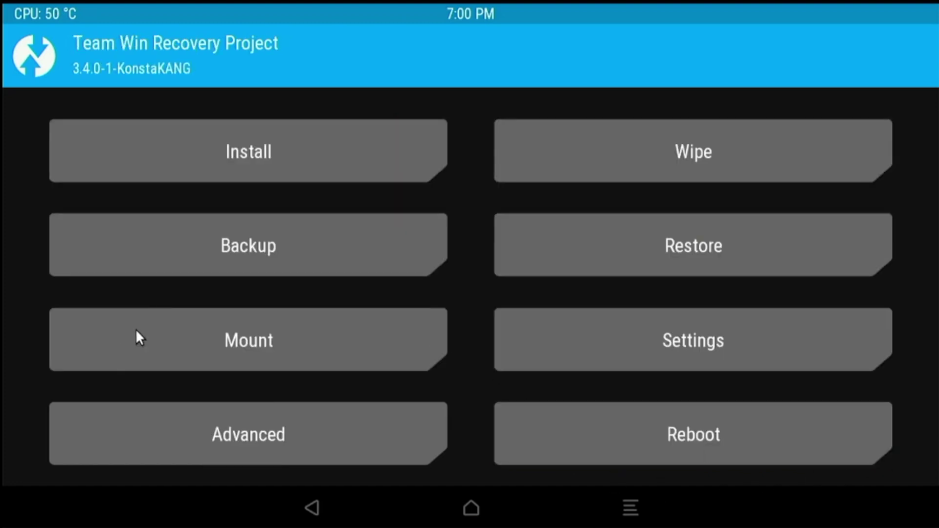
click(201, 153)
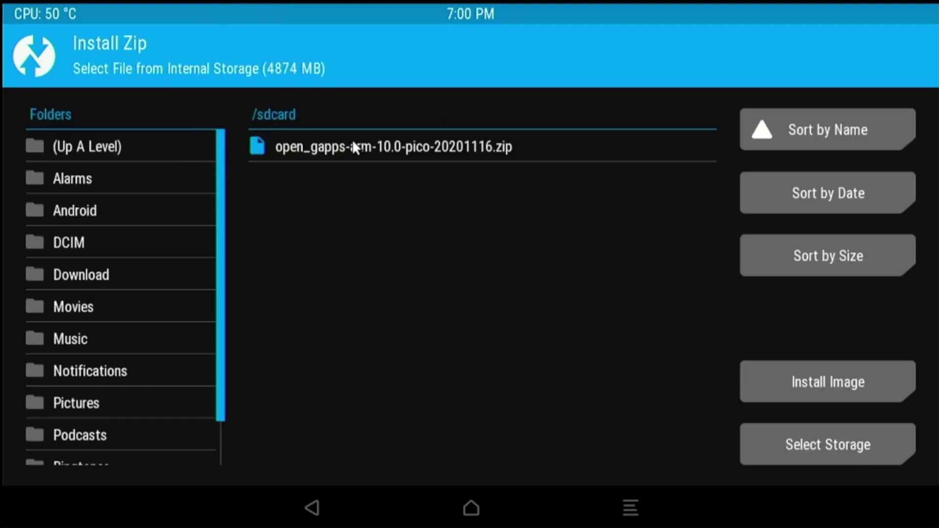
click(369, 148)
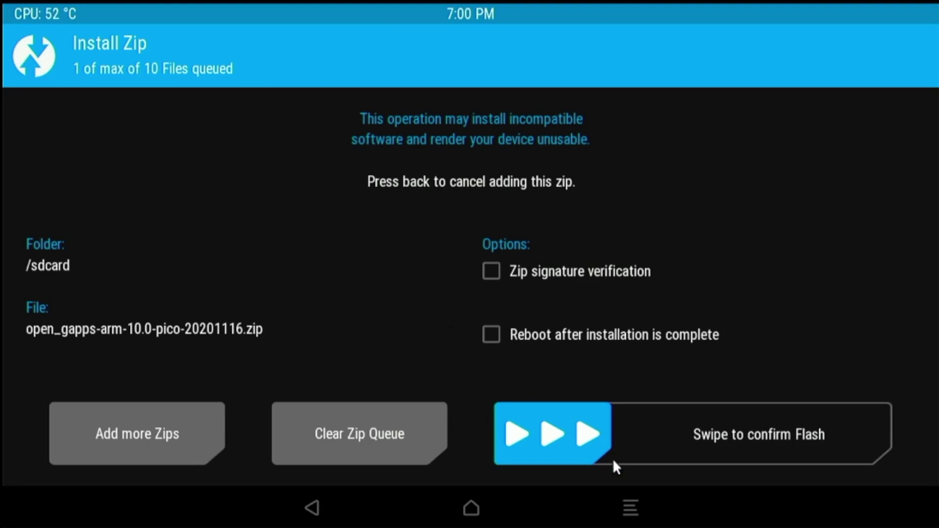
drag(577, 455, 938, 461)
drag(543, 428, 880, 433)
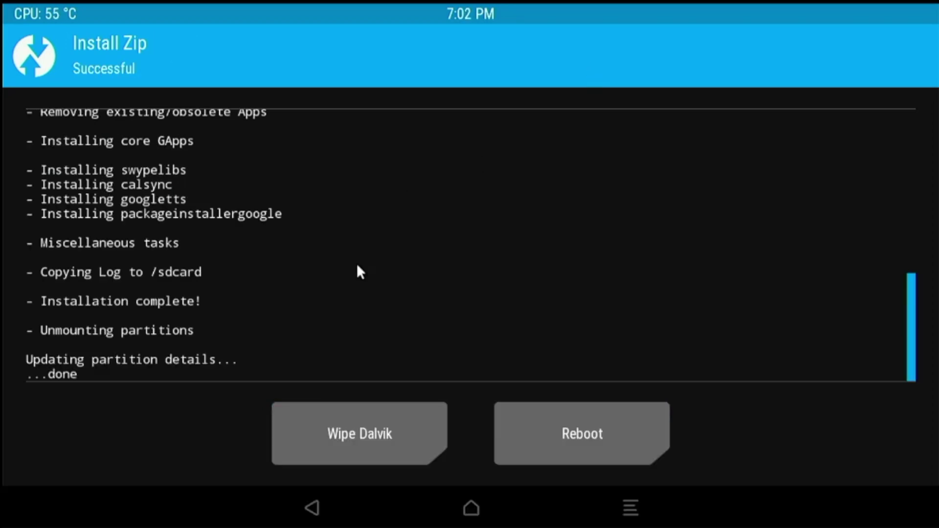
Step: Wipe the Dalvik cache and return to the TWRP main menu
click(336, 419)
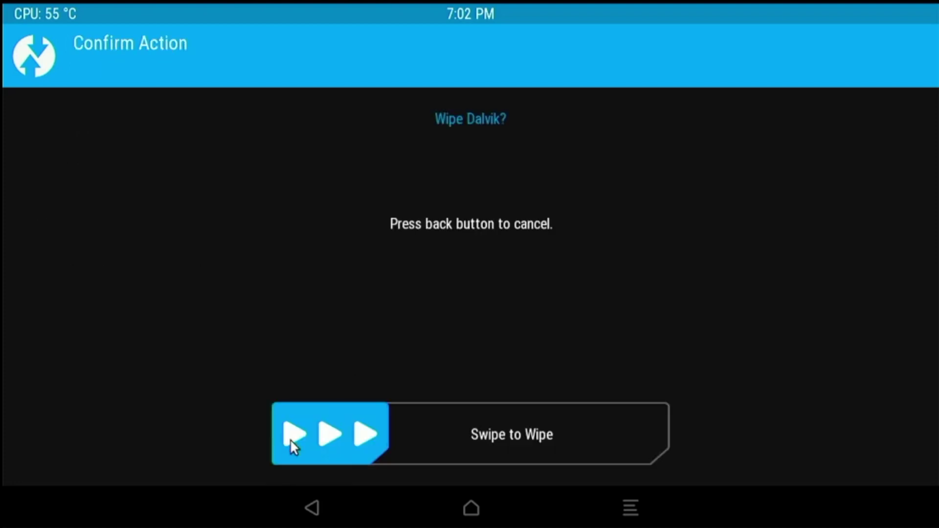
drag(300, 435, 721, 459)
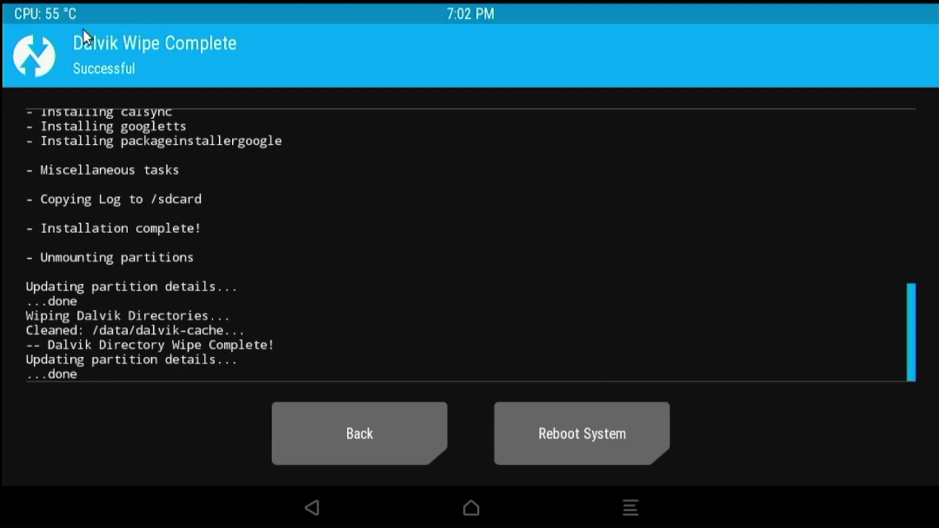
click(19, 67)
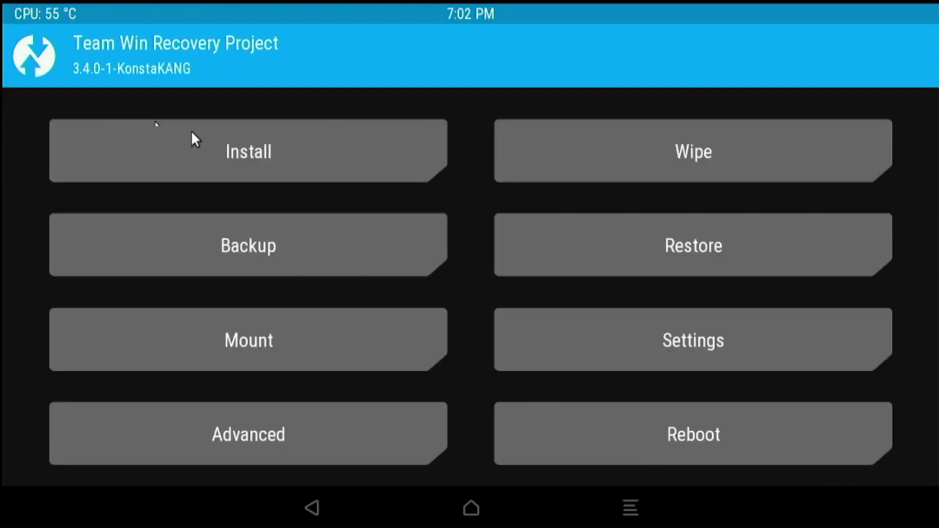
Step: Factory-reset data, cache and Dalvik in TWRP, then go to the Reboot menu
click(670, 181)
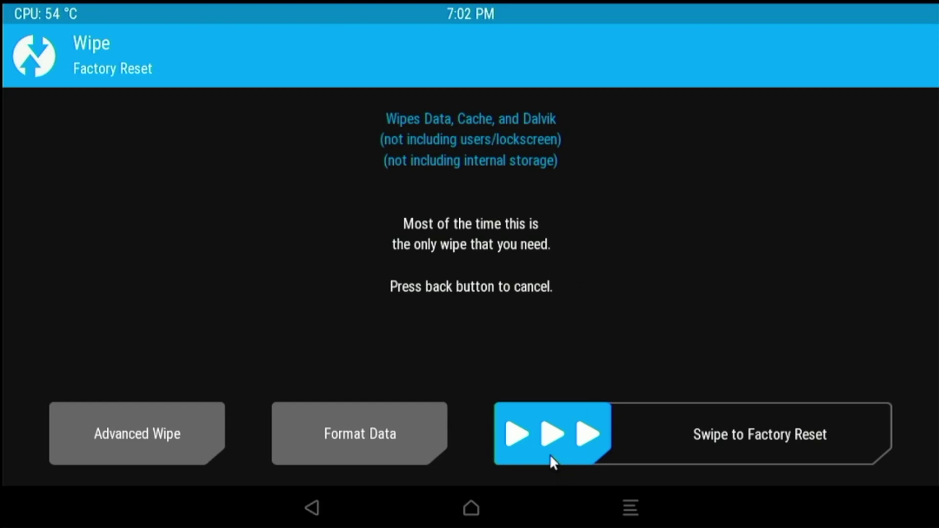
drag(551, 457, 602, 434)
drag(514, 445, 847, 431)
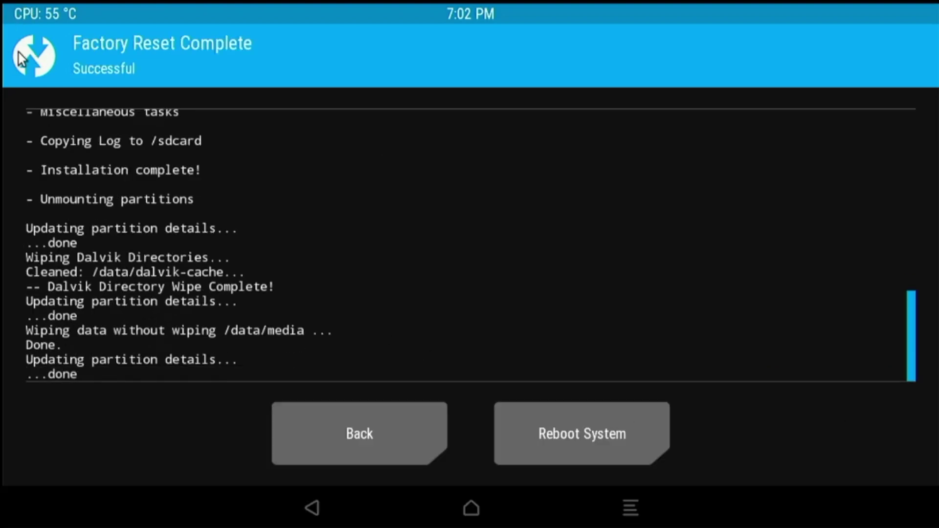
click(22, 73)
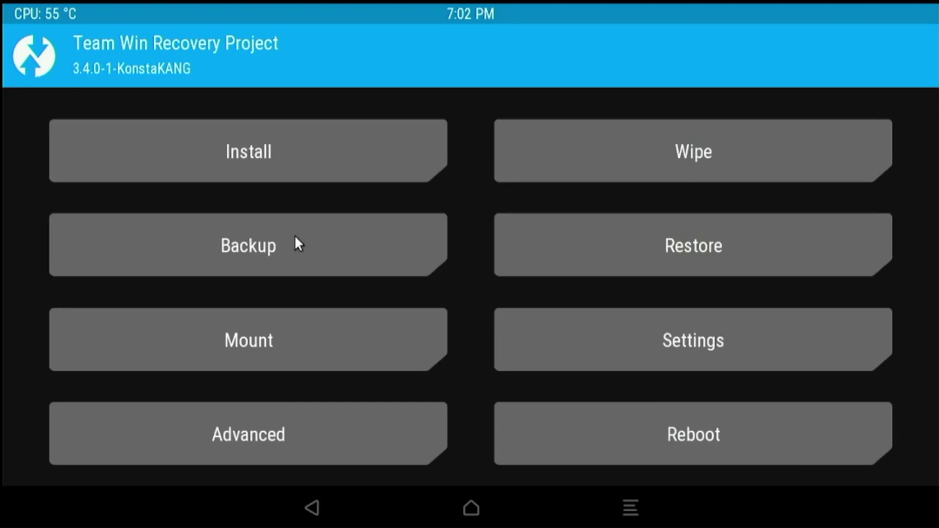
click(641, 424)
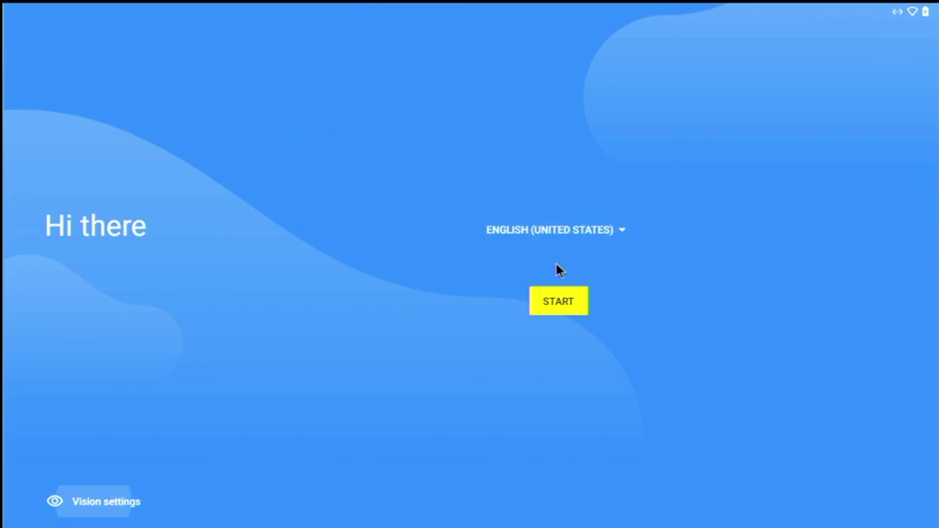
Step: Start the Android setup wizard from the Hi there screen
click(547, 293)
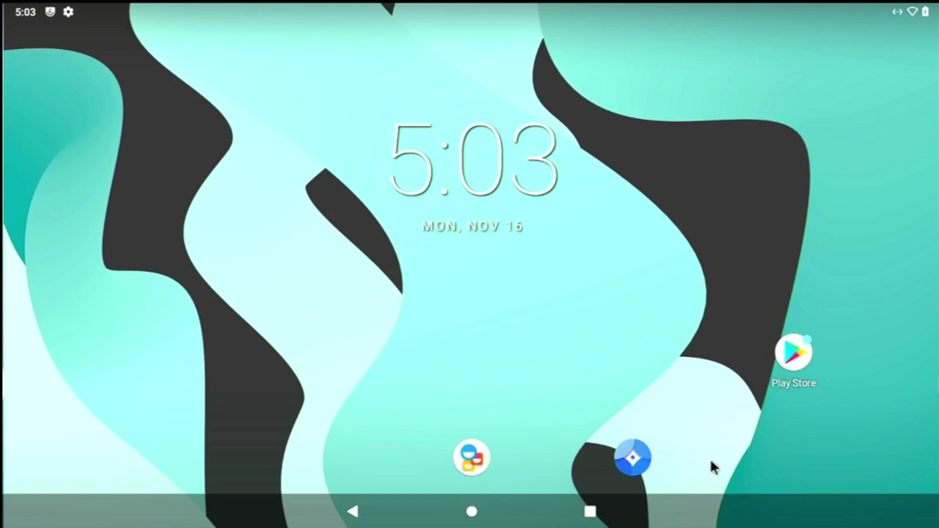
Step: Open the Play Store, then swipe to the home page holding the newly installed apps
drag(697, 423, 596, 489)
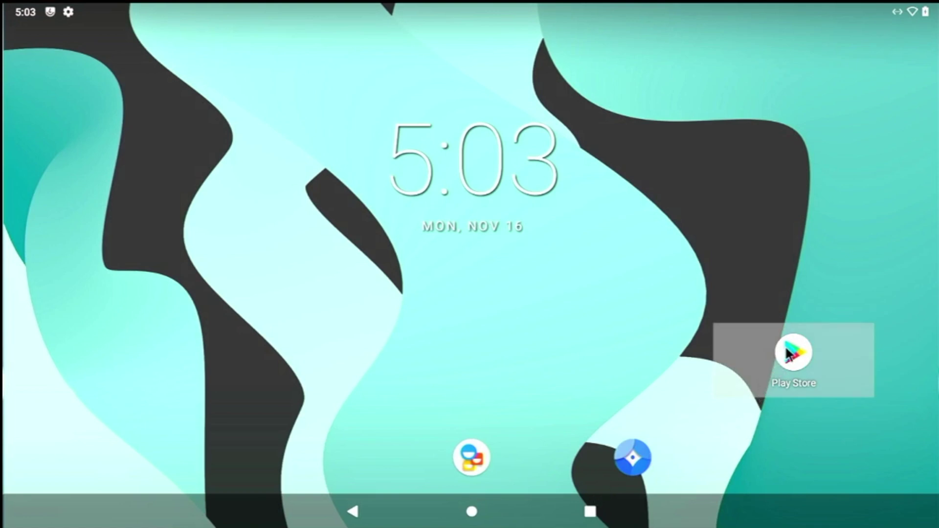
click(769, 345)
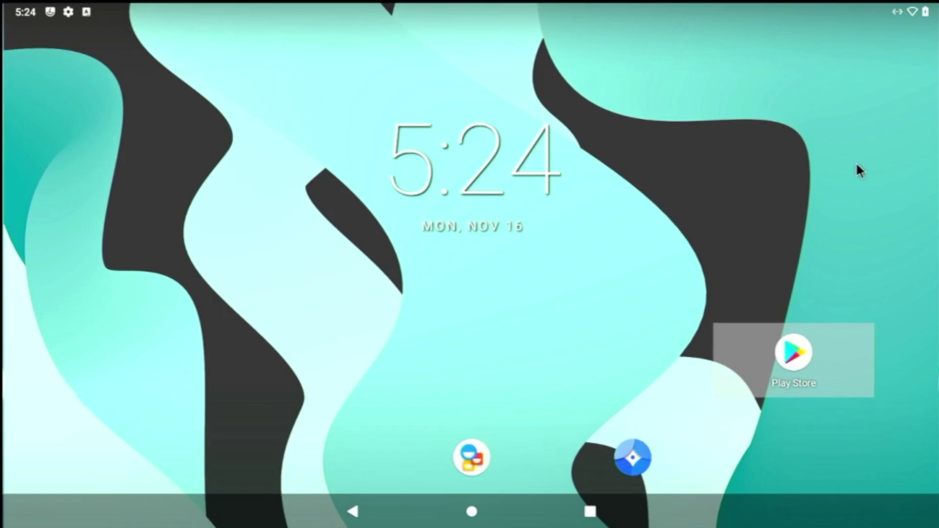
drag(342, 302, 55, 333)
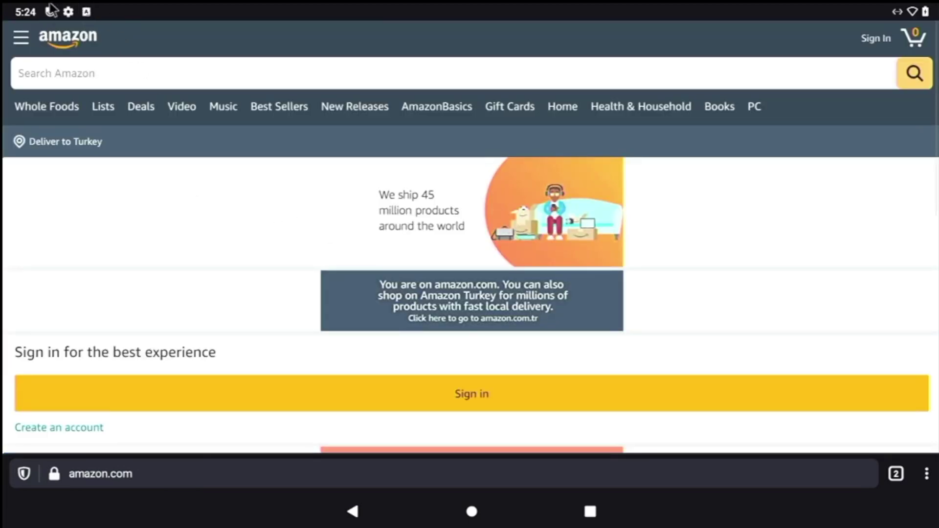
Step: Open Amazon's navigation menu and browse the Best Sellers page
click(18, 39)
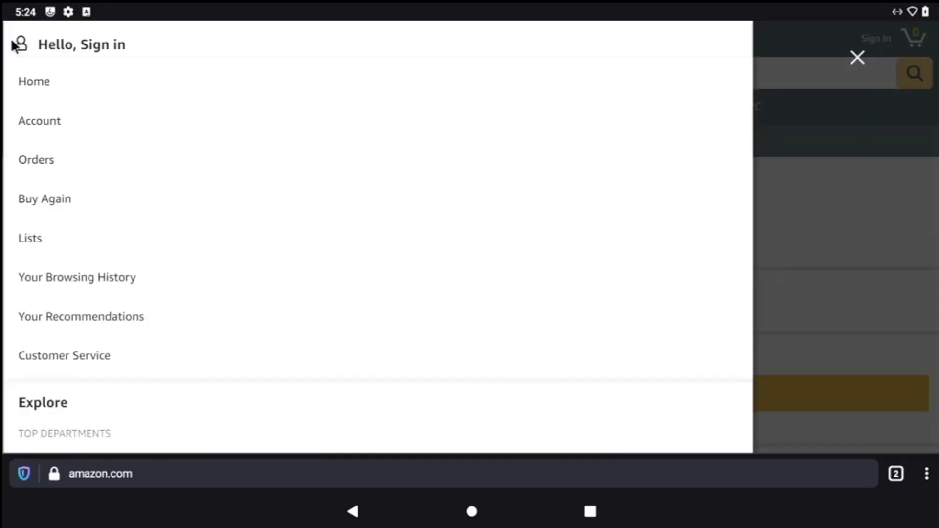
click(55, 82)
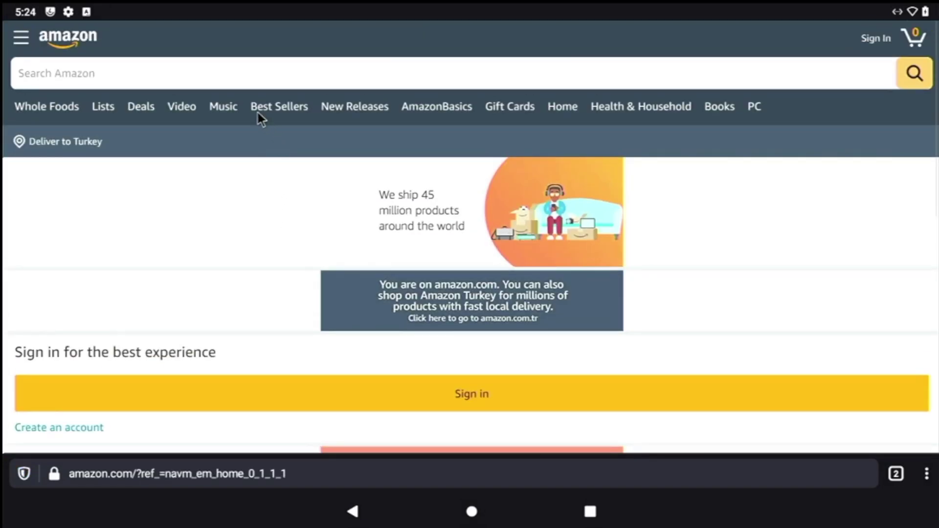
click(260, 106)
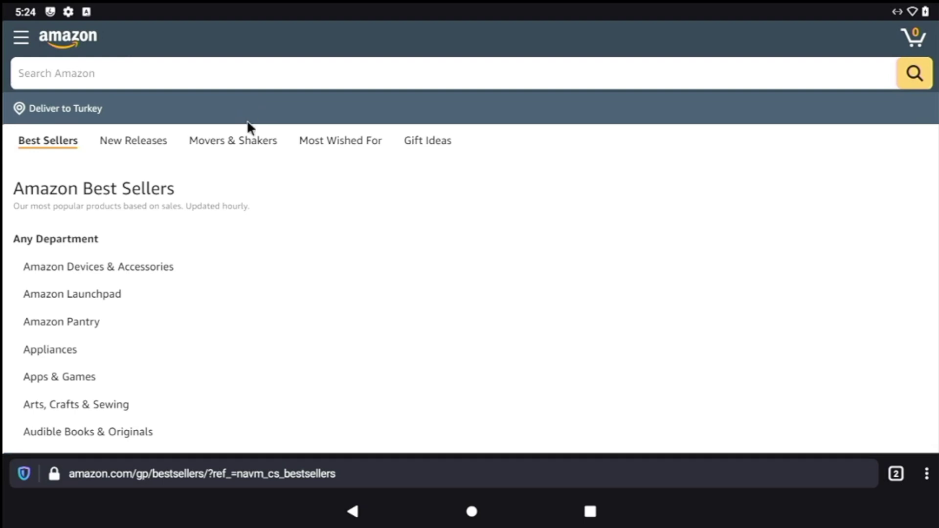
scroll(246, 120, down, 15)
scroll(219, 159, up, 3)
scroll(195, 159, up, 1)
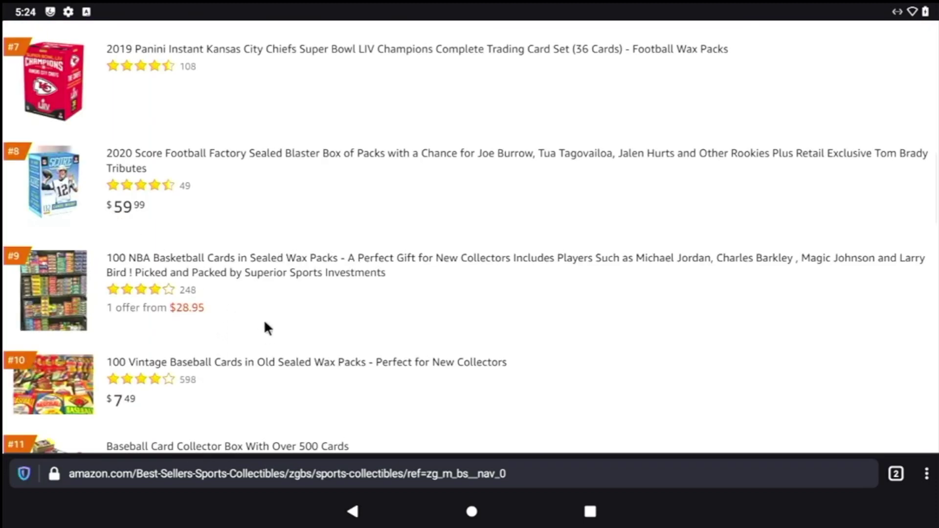
scroll(266, 327, up, 10)
scroll(448, 367, up, 3)
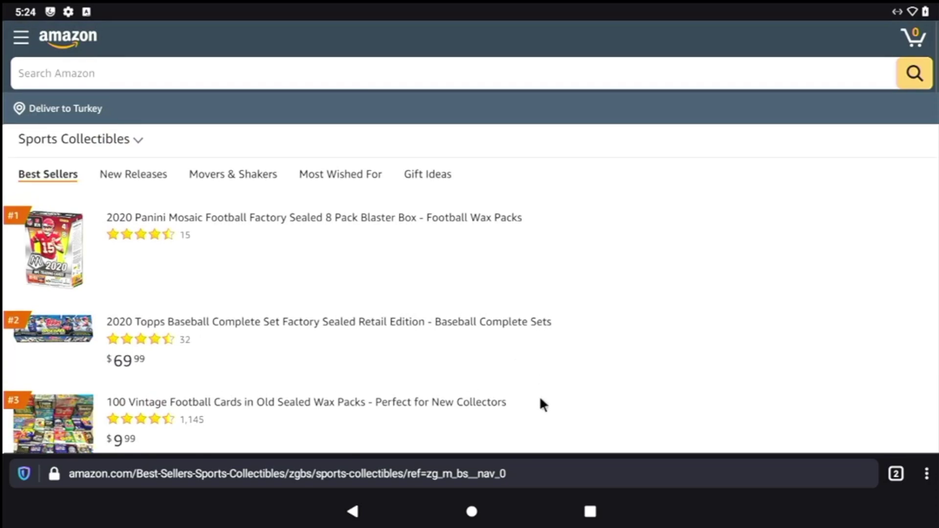
Step: Search for raspberry pi from the Firefox address bar to get Google results
click(531, 473)
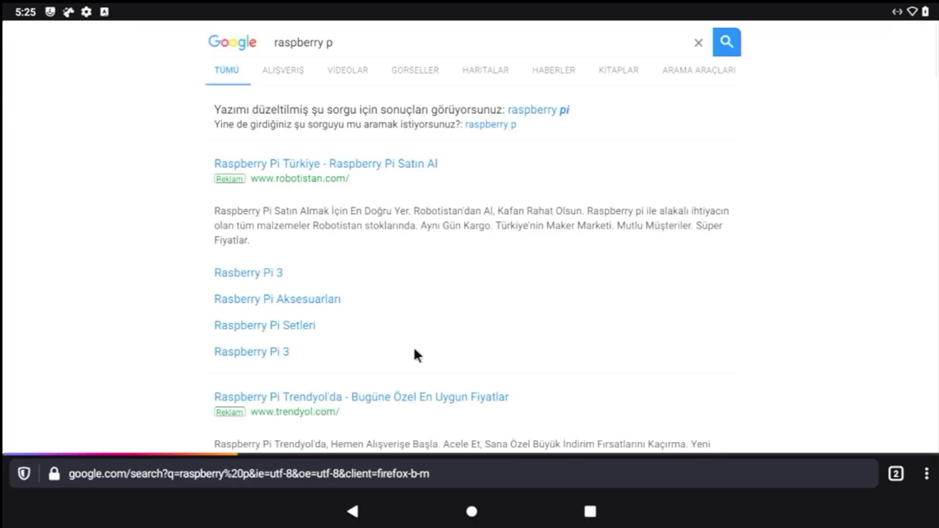
scroll(255, 177, down, 10)
scroll(275, 228, up, 5)
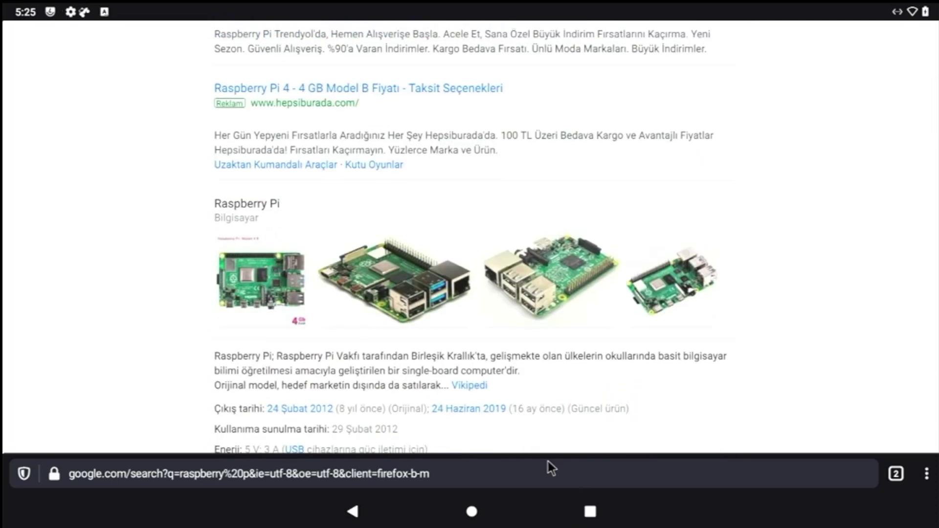
Step: Close Firefox from Recents, then search YouTube and play the Big Buck Bunny 60fps 4K video
click(589, 512)
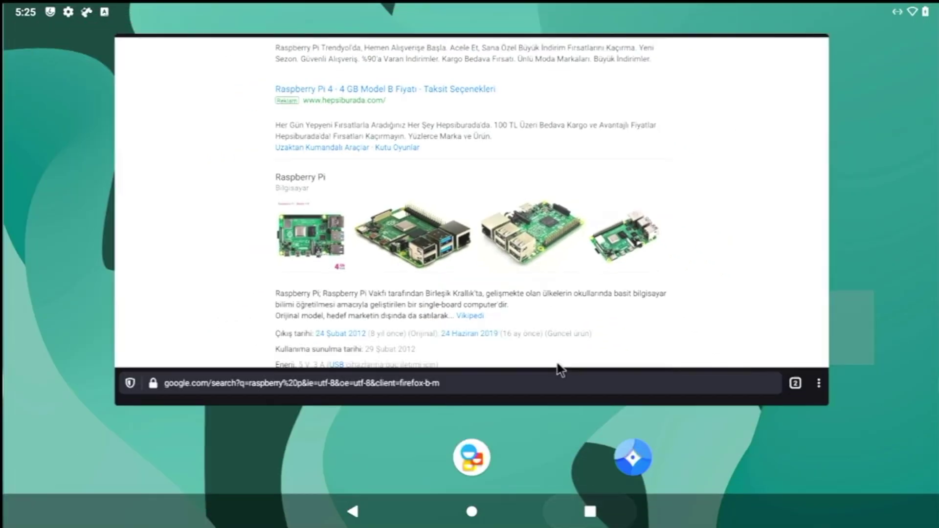
drag(503, 254, 572, 9)
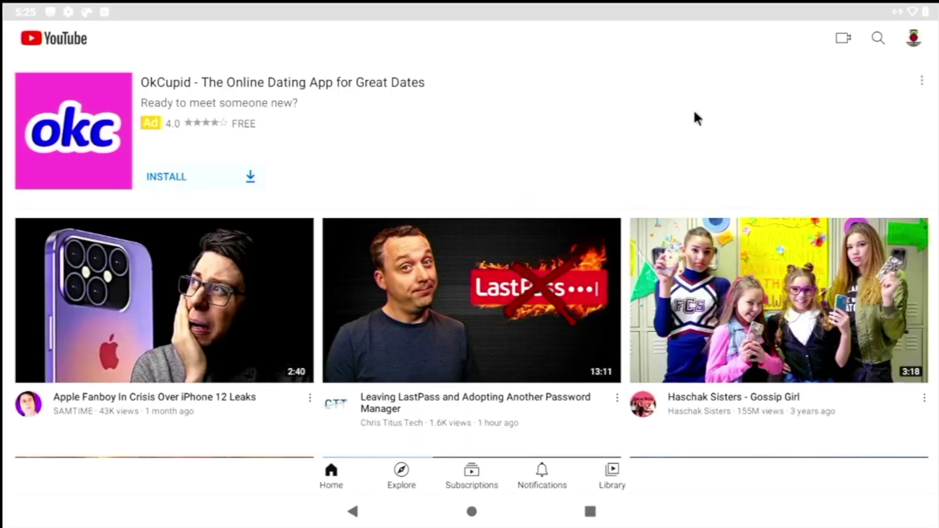
click(879, 38)
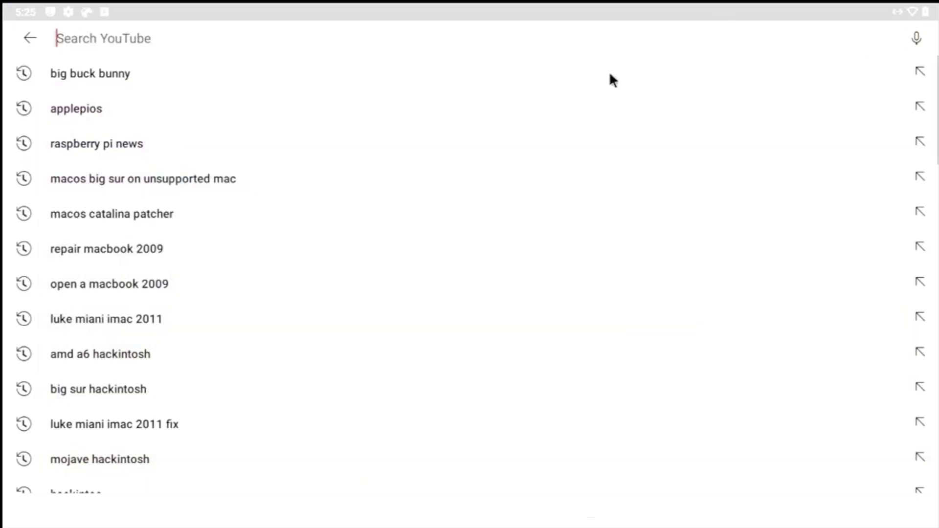
click(609, 72)
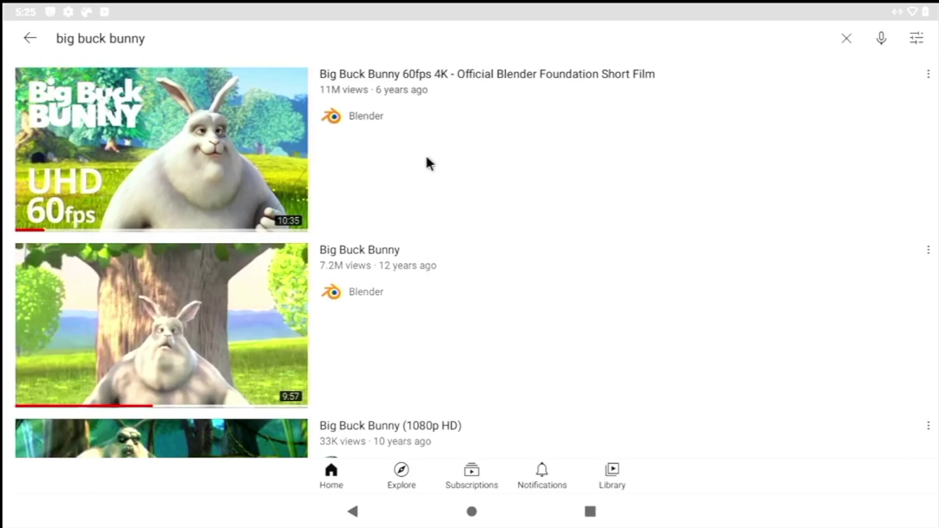
click(258, 167)
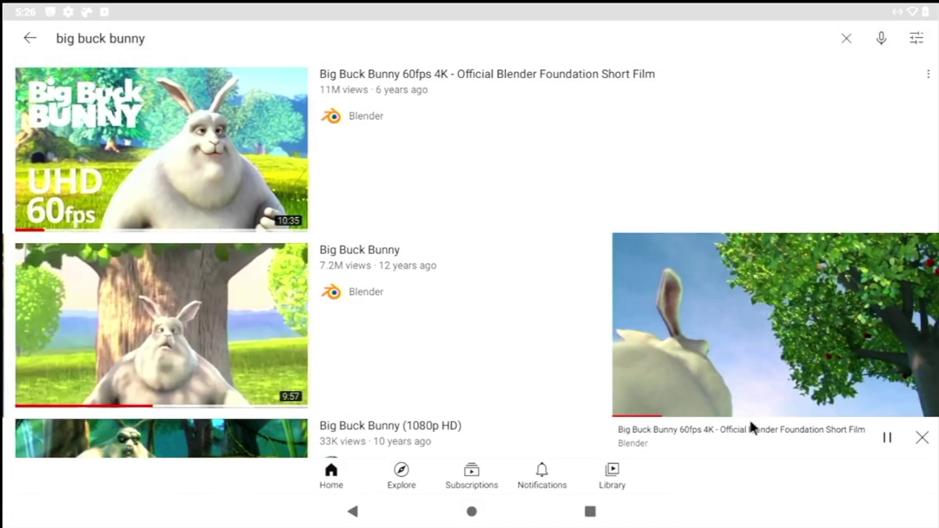
Step: Close the video miniplayer and scroll through the YouTube Home feed
click(923, 438)
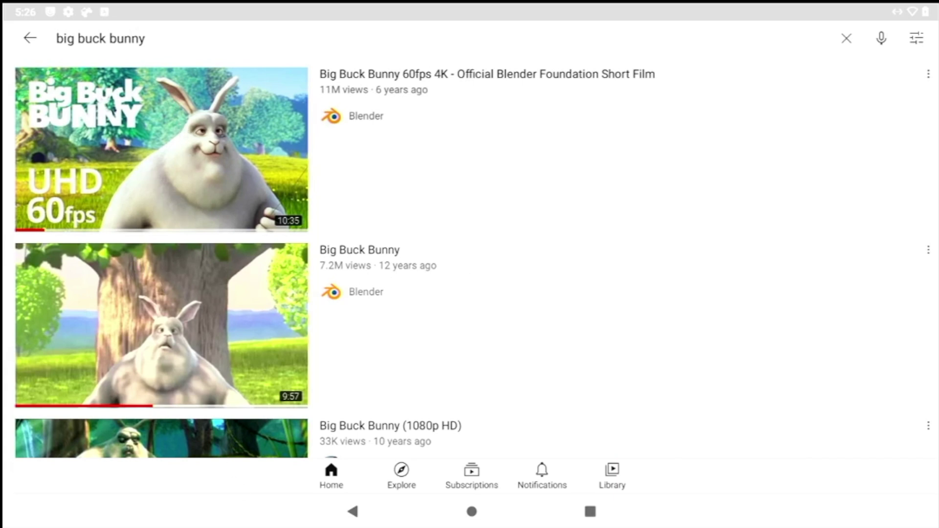
click(324, 467)
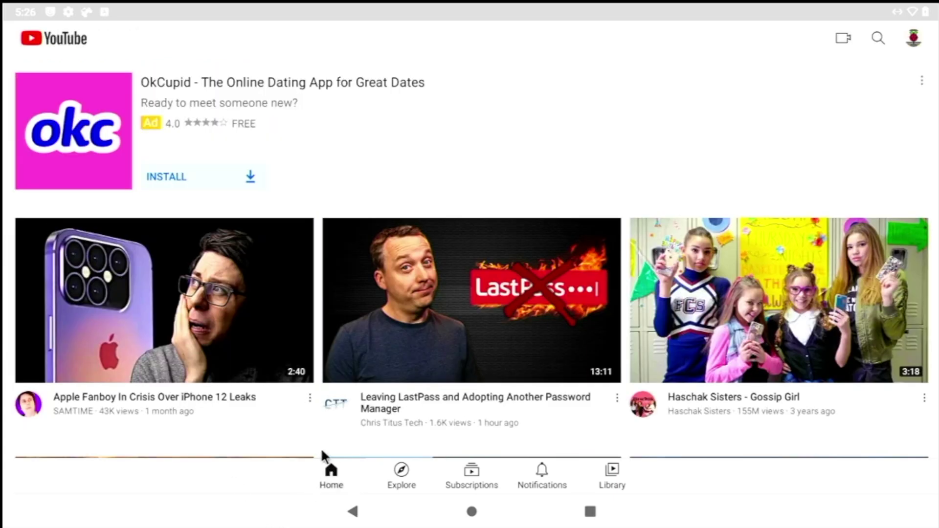
scroll(329, 393, down, 20)
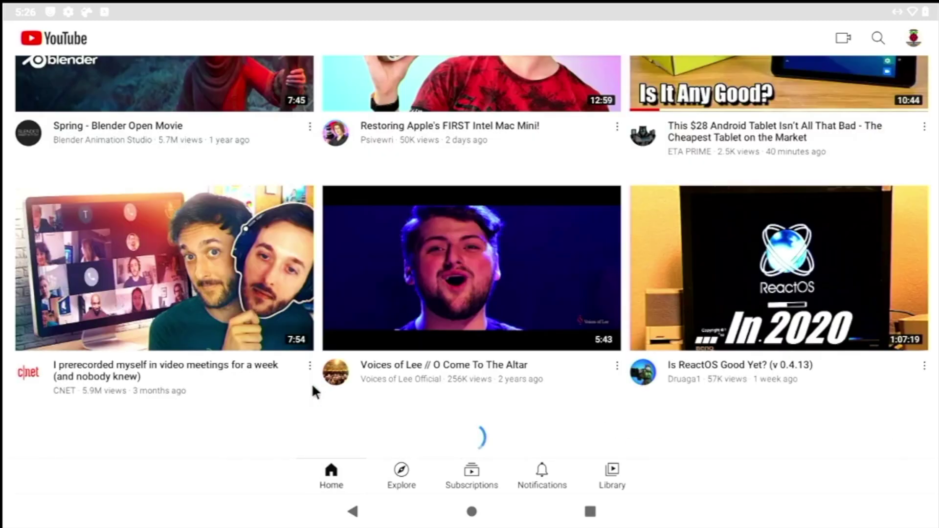
scroll(266, 404, down, 10)
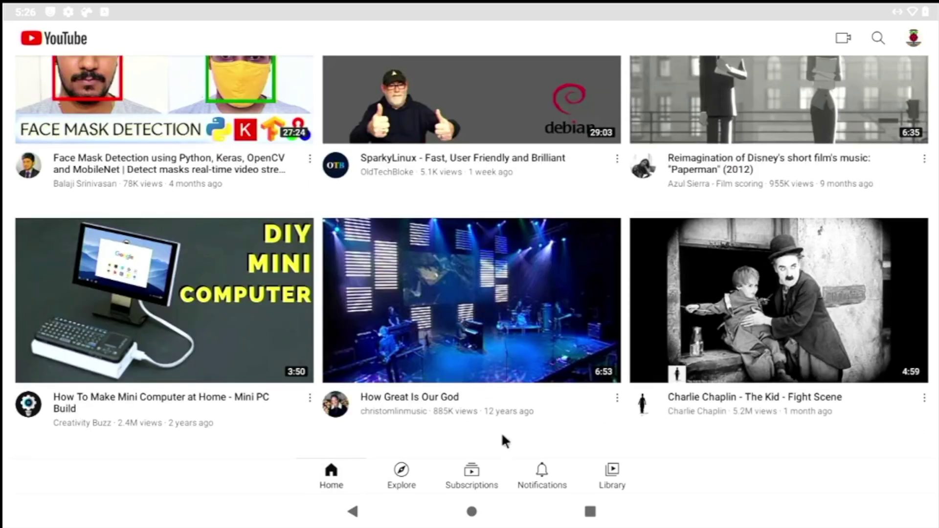
click(591, 514)
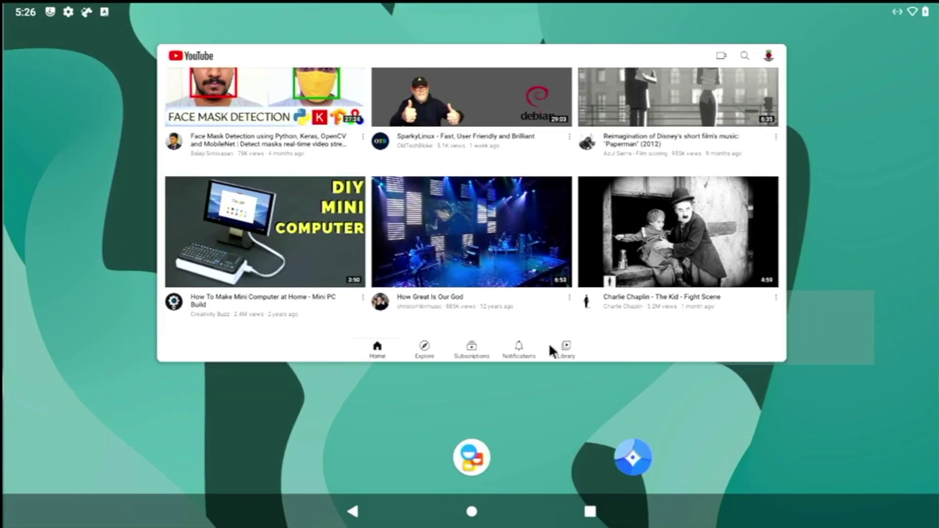
Step: Close YouTube from Recents and get Hill Climb Racing 2 past its title screen
drag(541, 292, 488, 8)
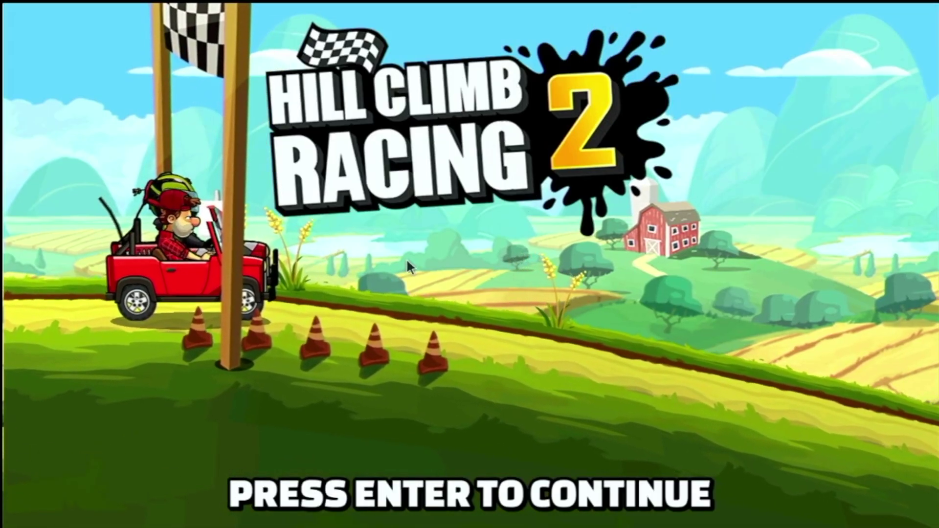
key(Return)
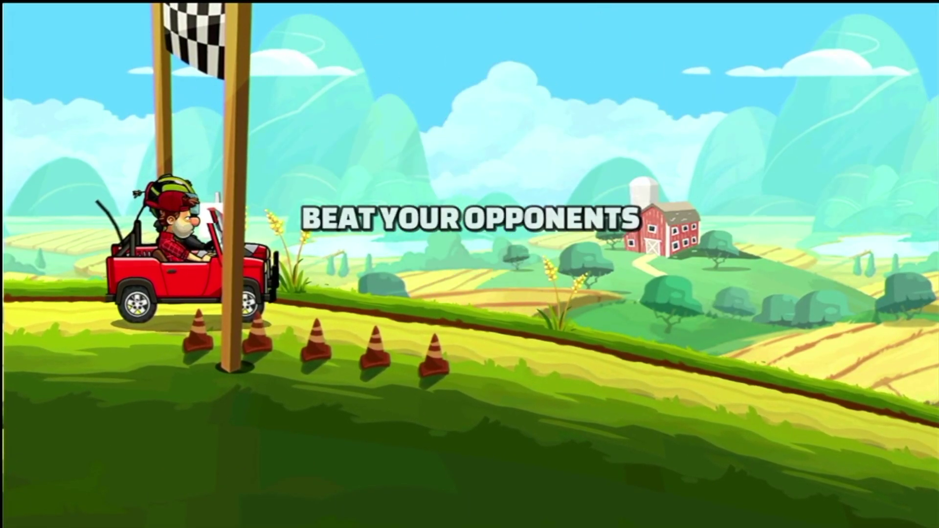
Step: Accelerate up the hill and down the slope, then flip the airborne car backward
key(Right)
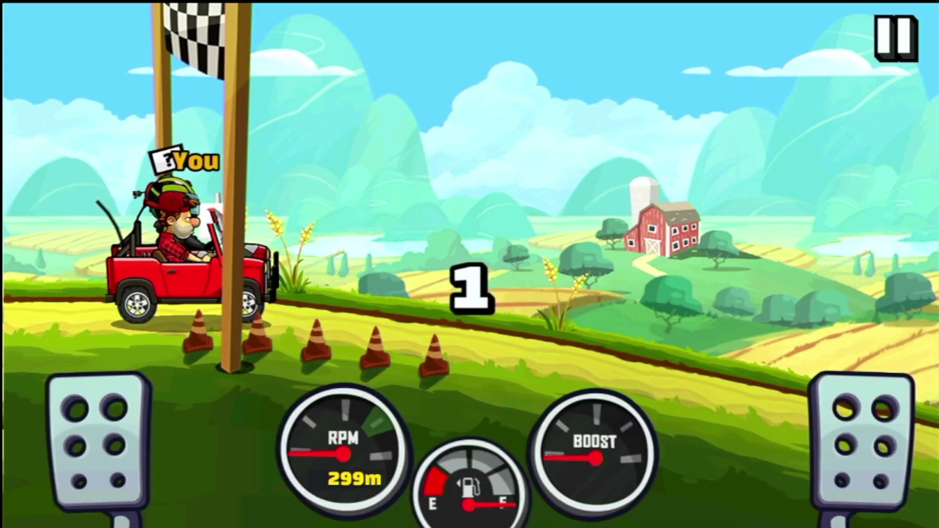
key(Right)
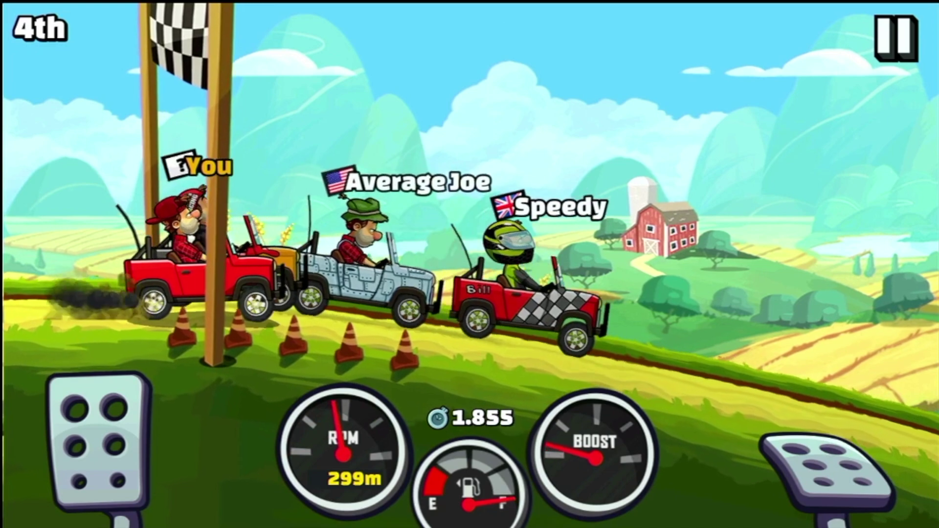
key(Right)
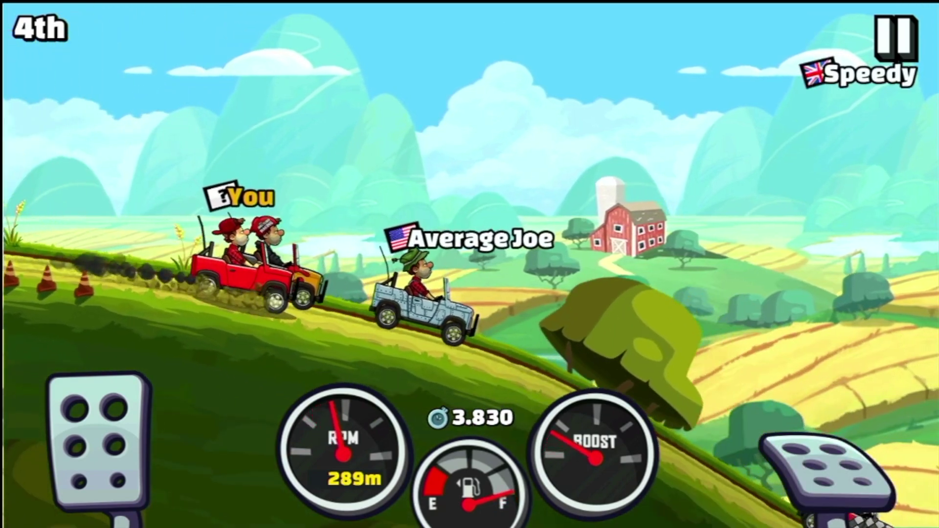
key(Right)
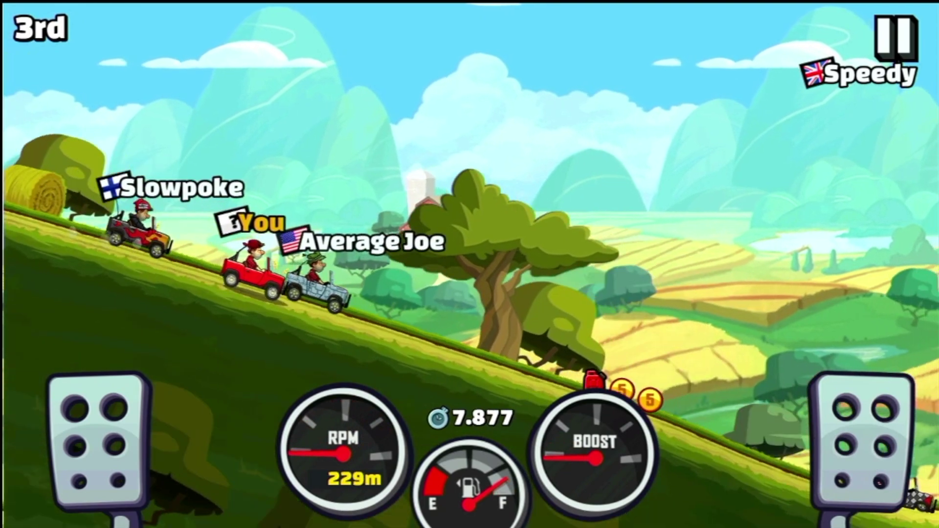
key(Right)
key(Right)
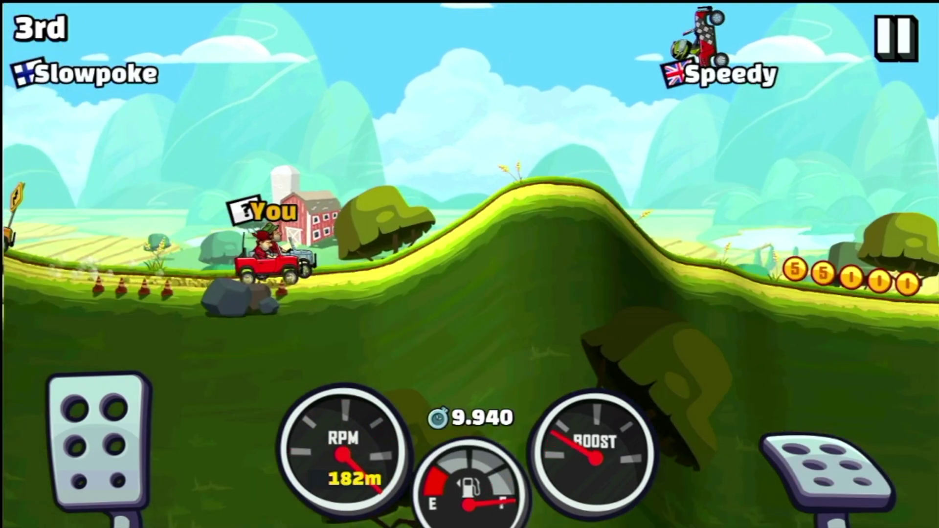
key(Left)
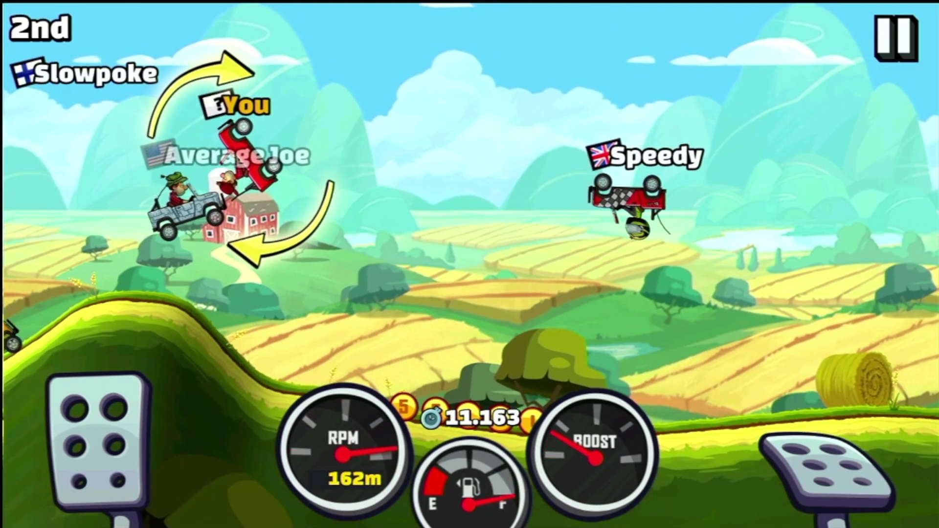
key(Left)
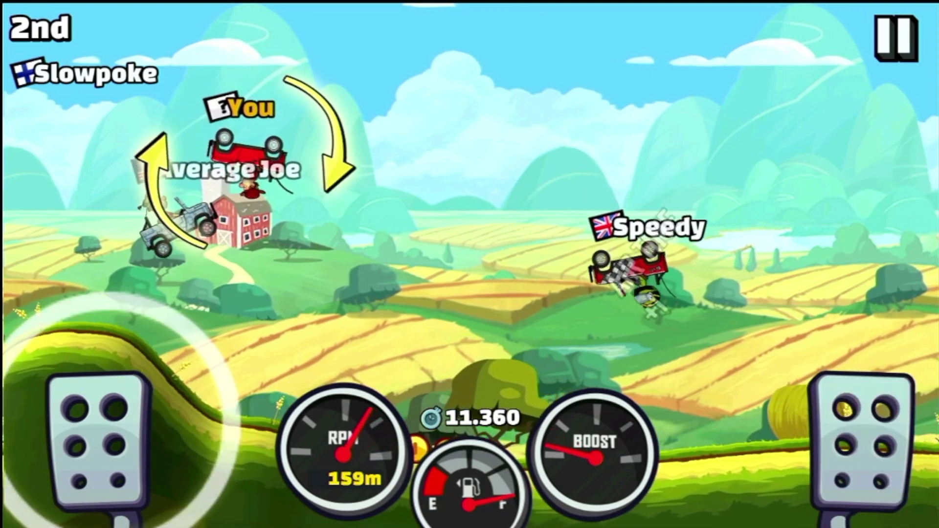
key(Left)
key(Left)
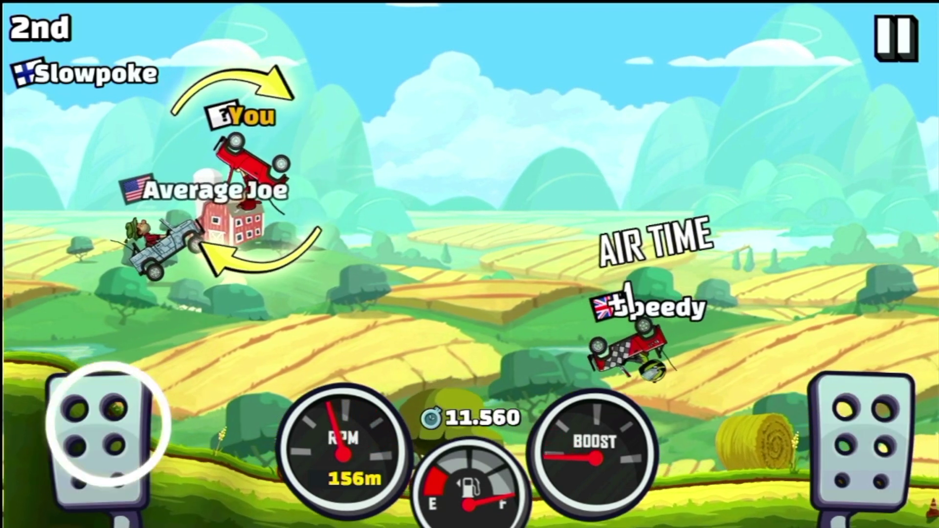
key(Left)
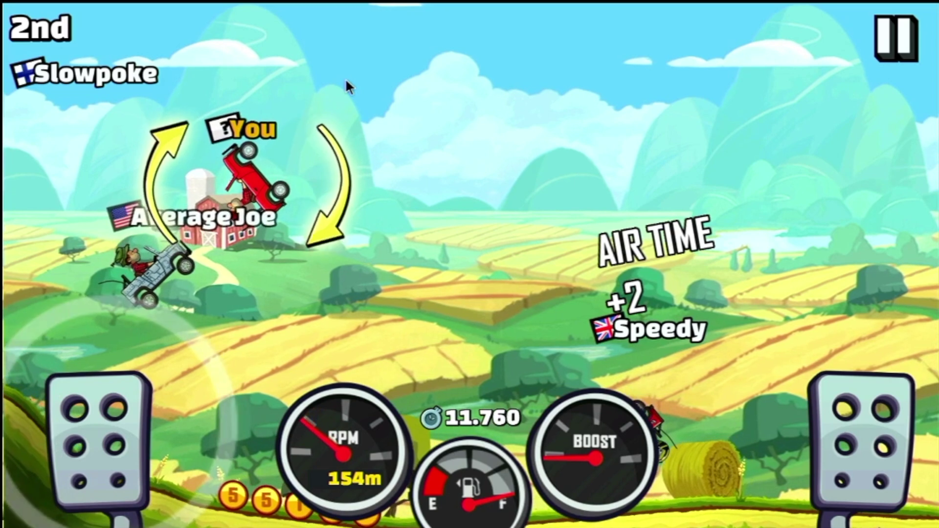
key(Left)
key(Left)
key(Left)
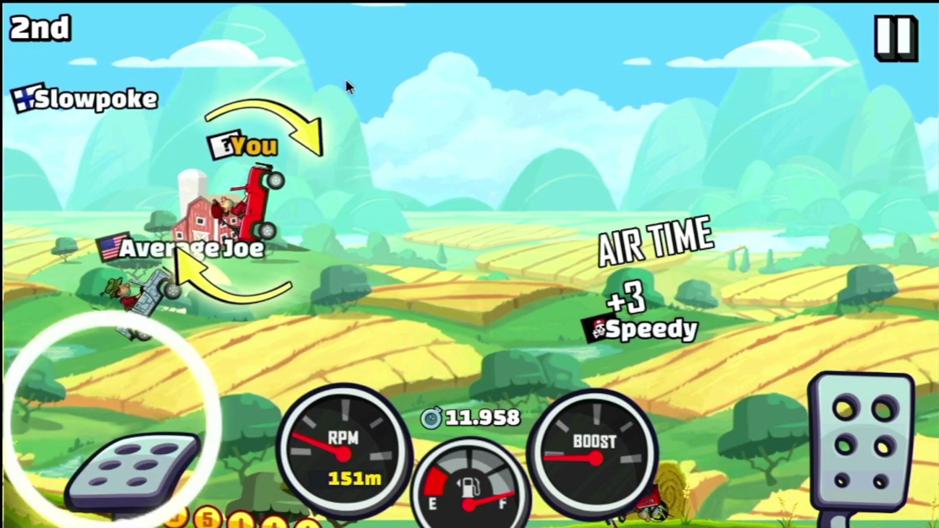
key(Left)
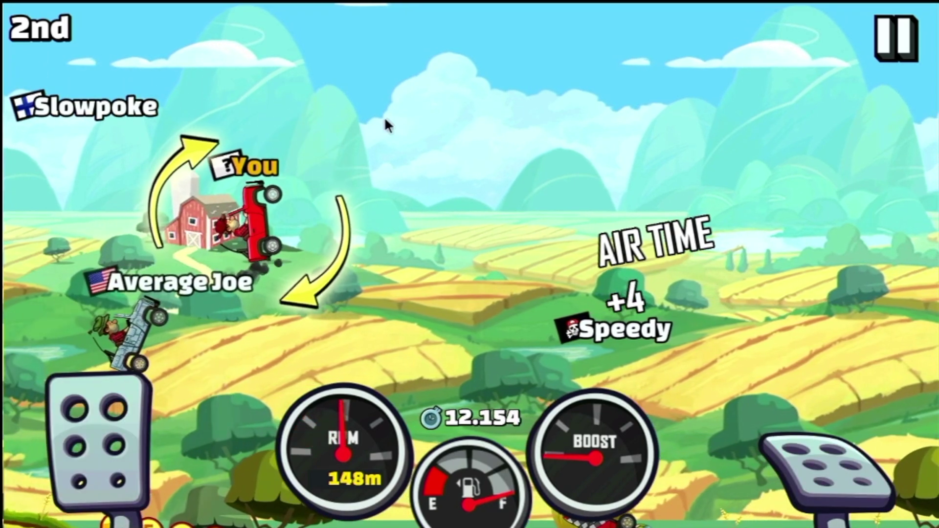
Step: Use gas and brake to try to level out and right the overturned car until it crashes
key(Left)
key(Right)
key(Left)
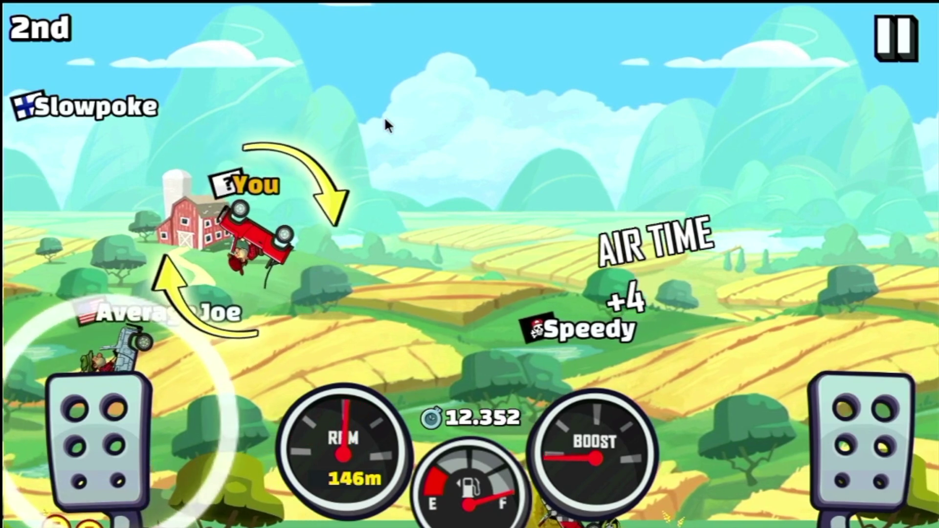
key(Left)
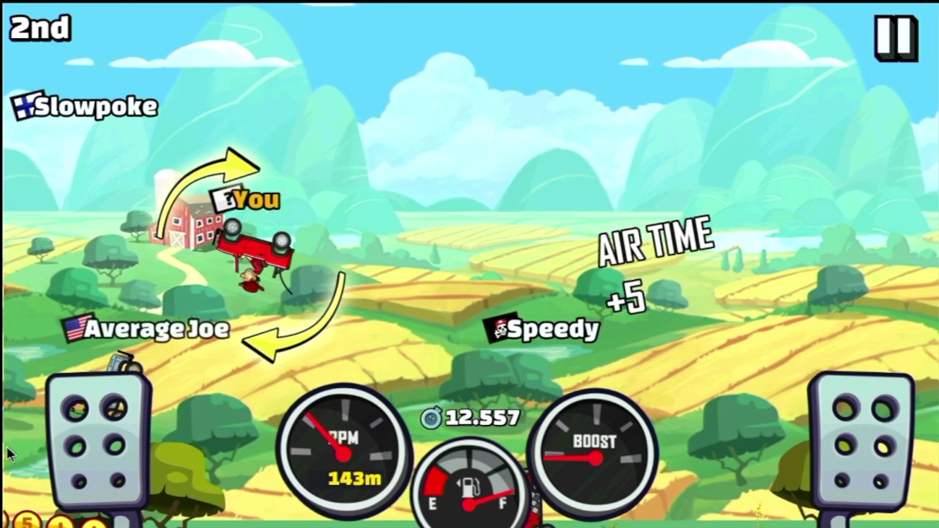
key(Right)
key(Left)
key(Left)
key(Right)
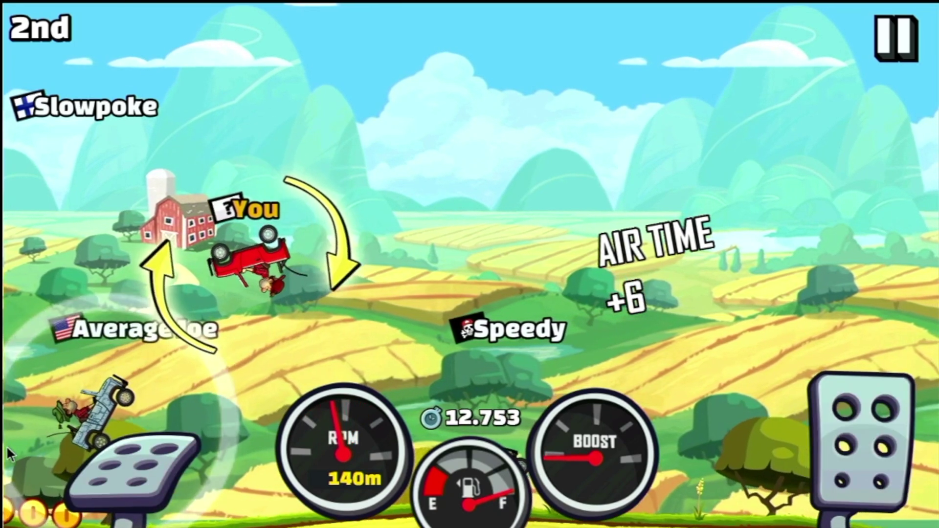
key(Left)
key(Right)
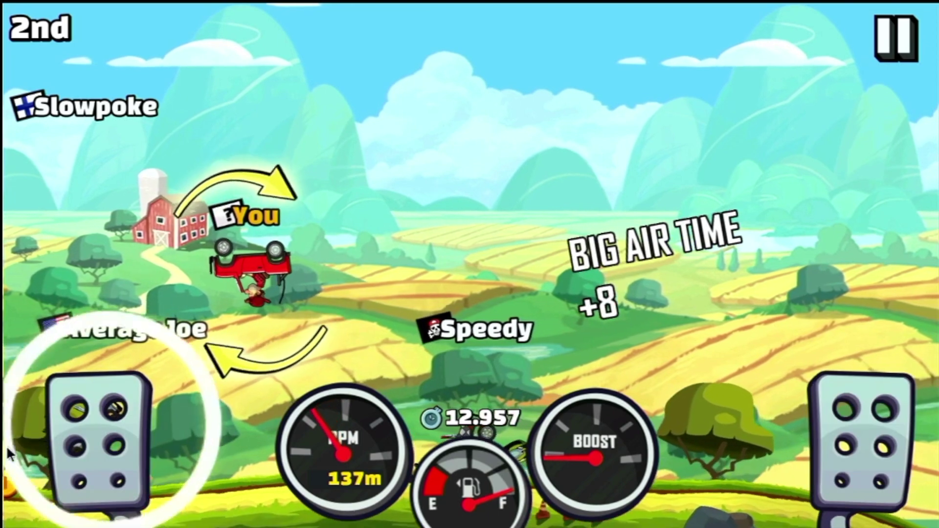
key(Left)
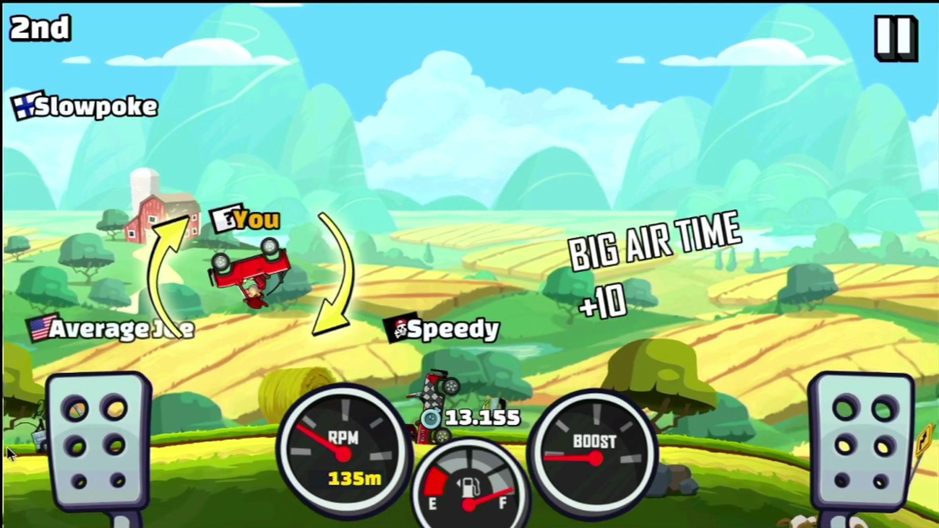
key(Left)
key(Right)
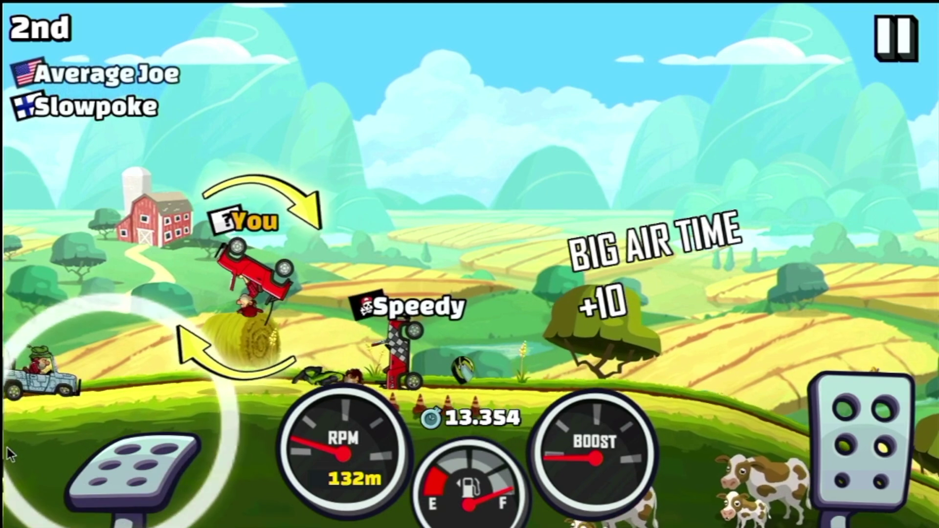
key(Left)
key(Right)
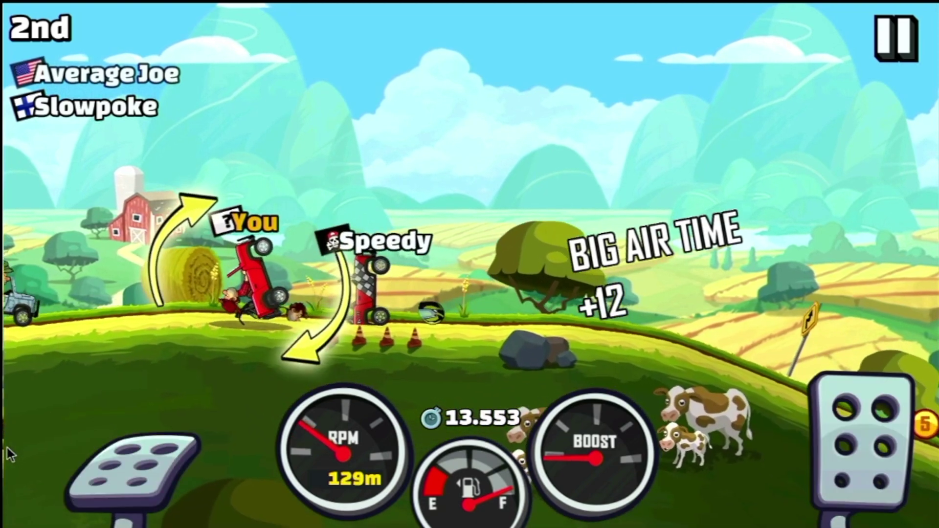
key(Left)
key(Left)
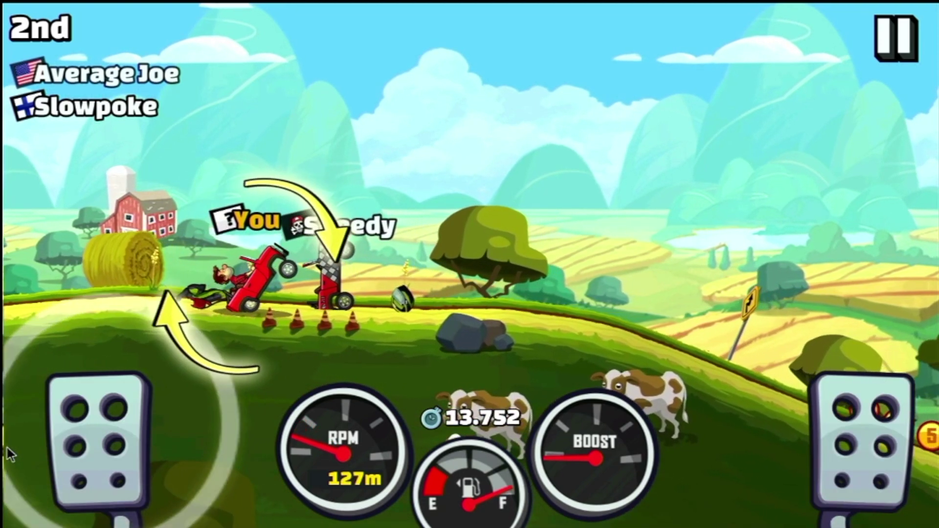
key(Left)
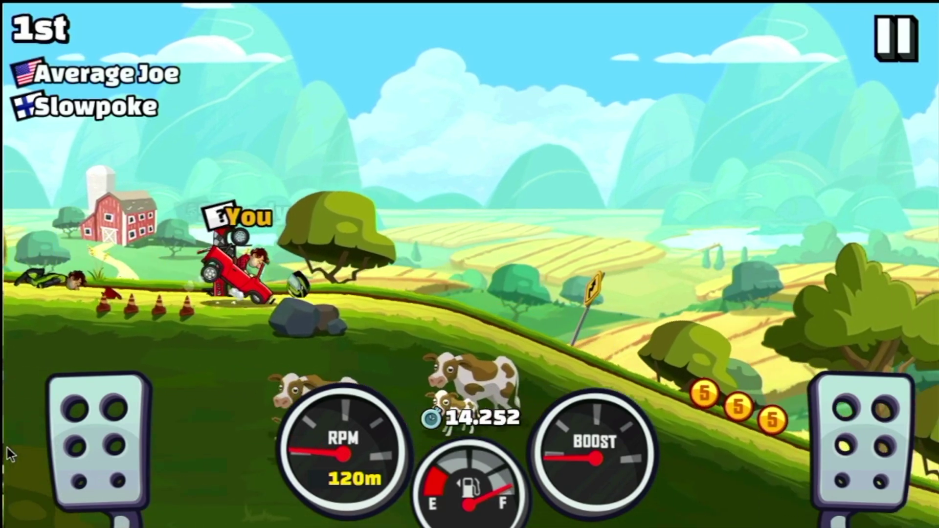
key(Right)
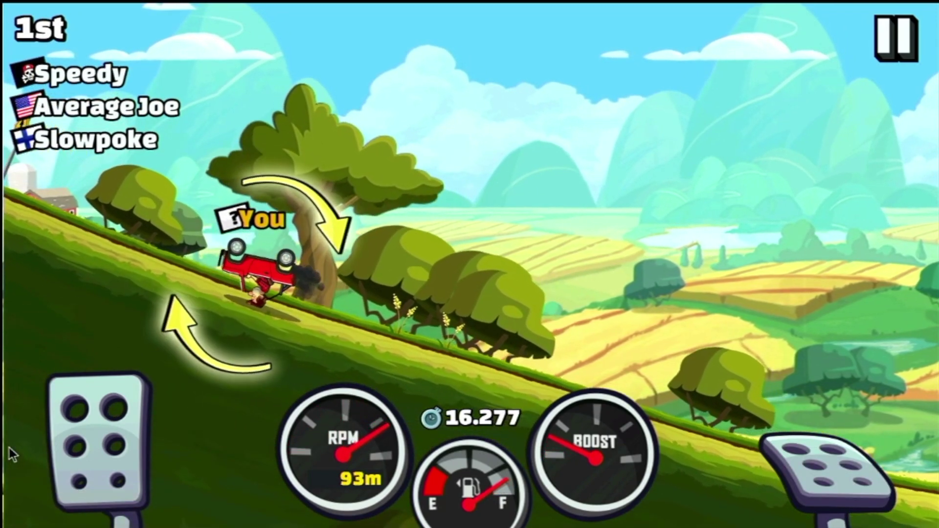
key(Right)
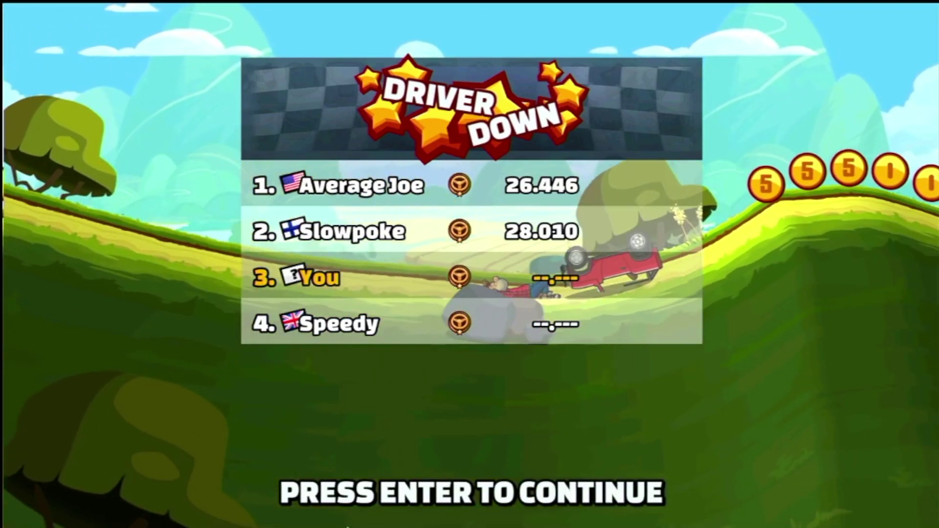
Step: Dismiss the race results and the pedal balancing tip
key(Return)
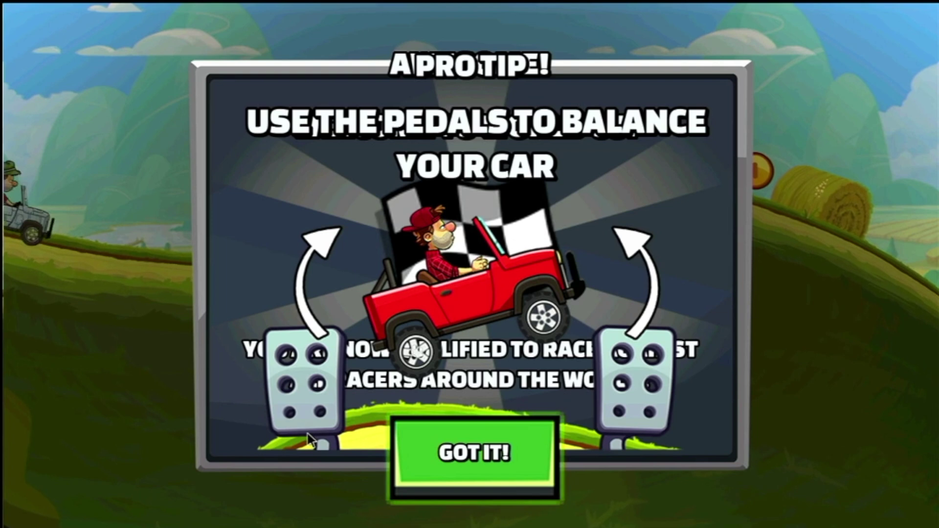
key(Return)
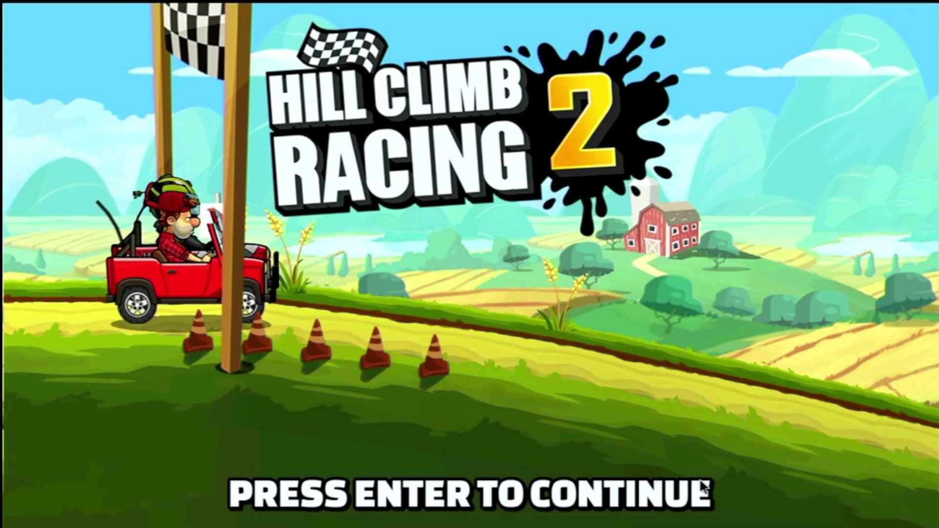
click(591, 511)
Step: Swipe away Hill Climb Racing 2, then swipe to the clock page and back to the app icons
drag(511, 317, 625, 6)
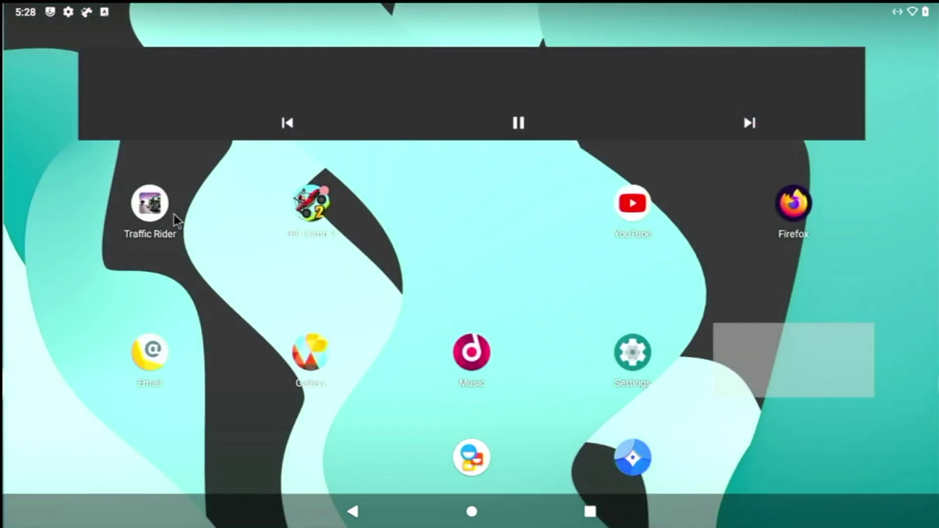
drag(178, 279, 759, 247)
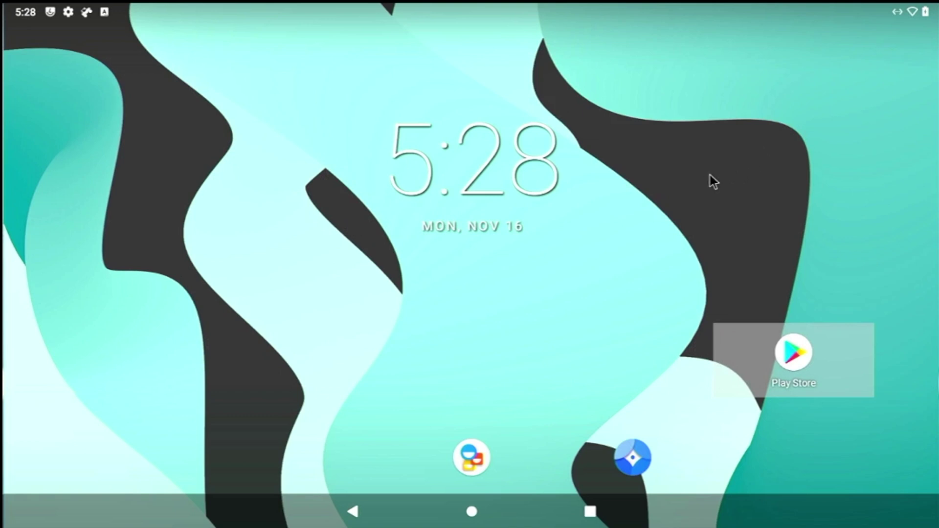
drag(832, 154, 196, 257)
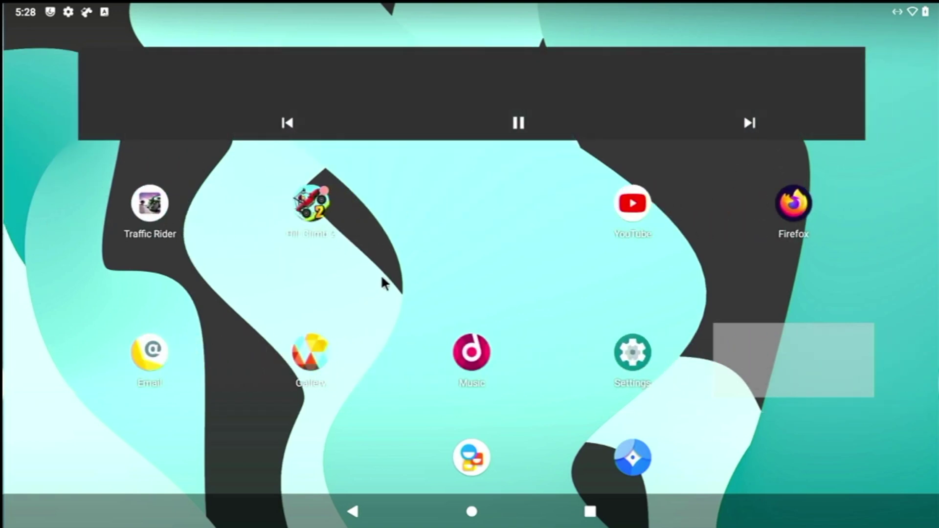